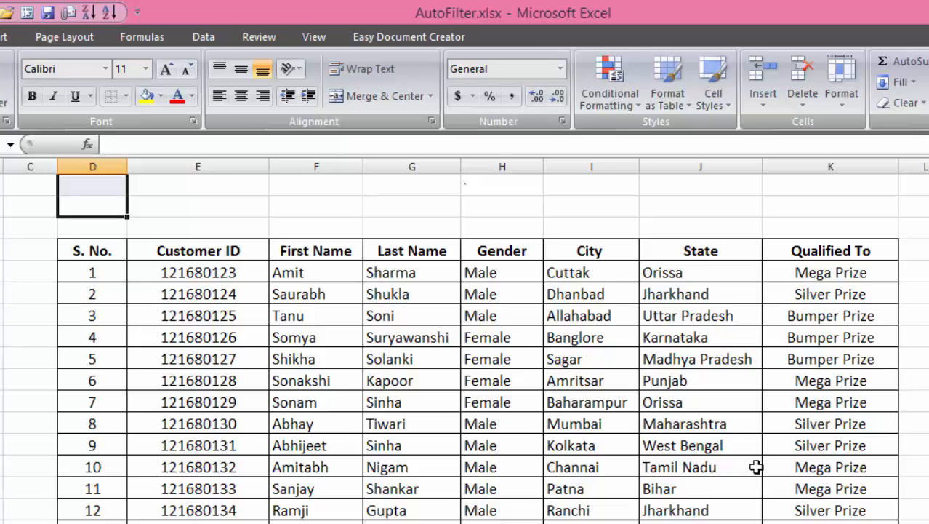
Look through the customer records on Sheet1 and return to the header row
scroll(477, 346, "down", 2)
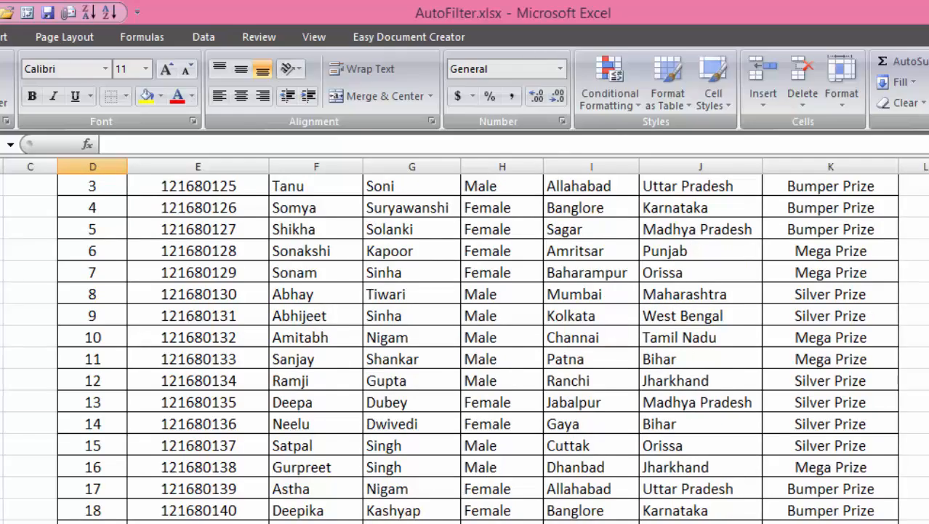
scroll(477, 347, "down", 4)
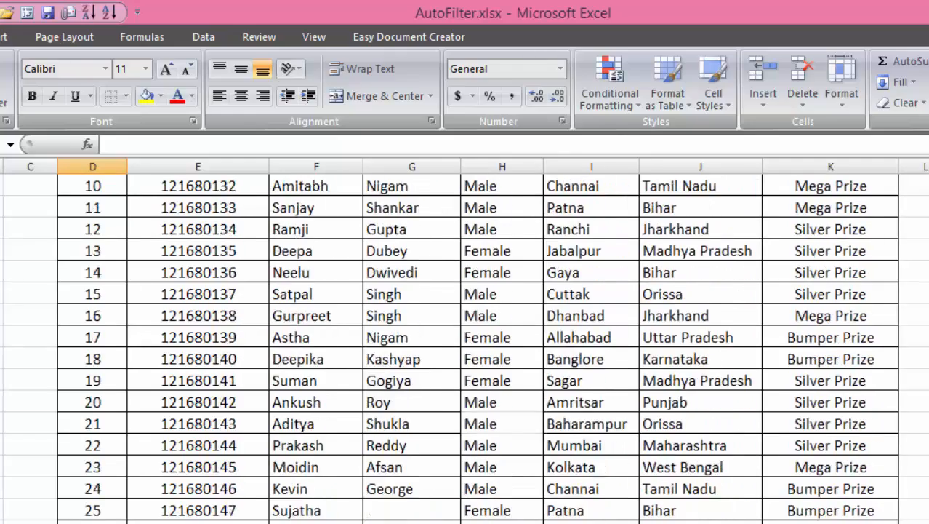
scroll(479, 350, "down", 5)
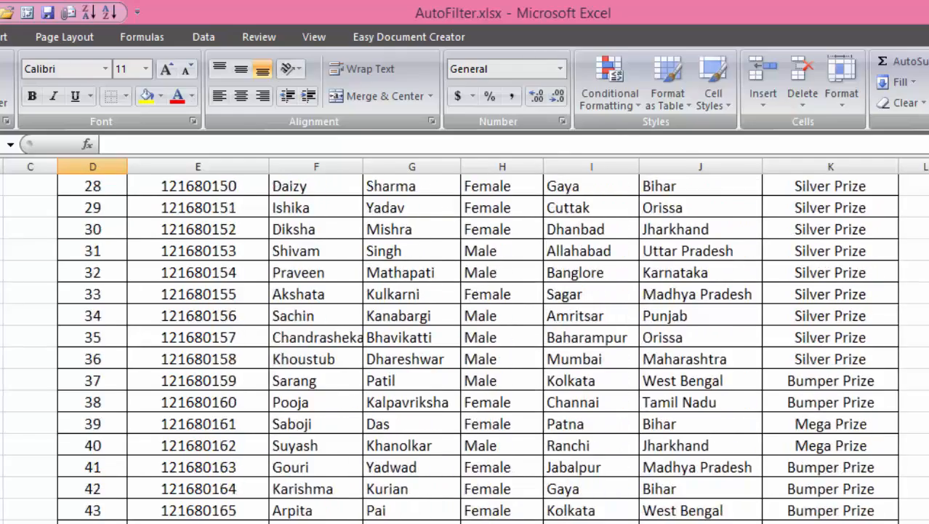
scroll(477, 346, "up", 11)
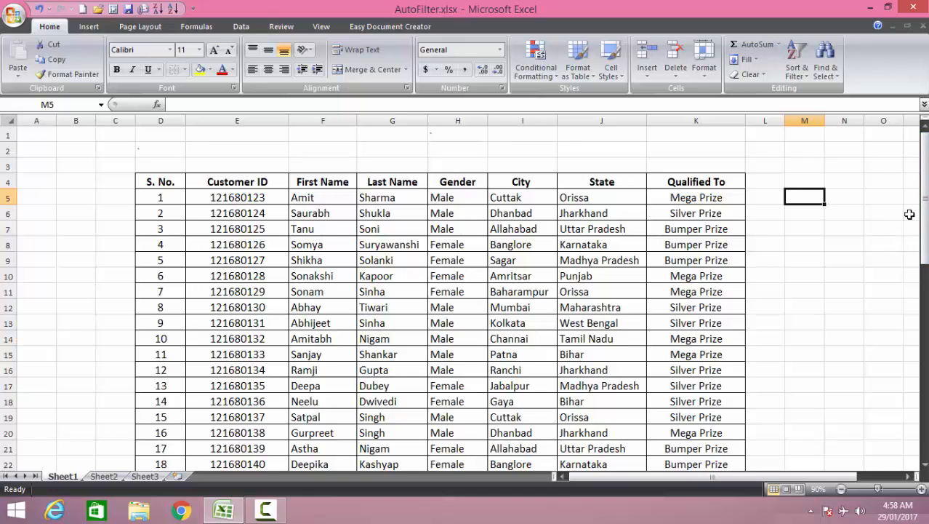
left_click_drag(927, 215, 884, 152)
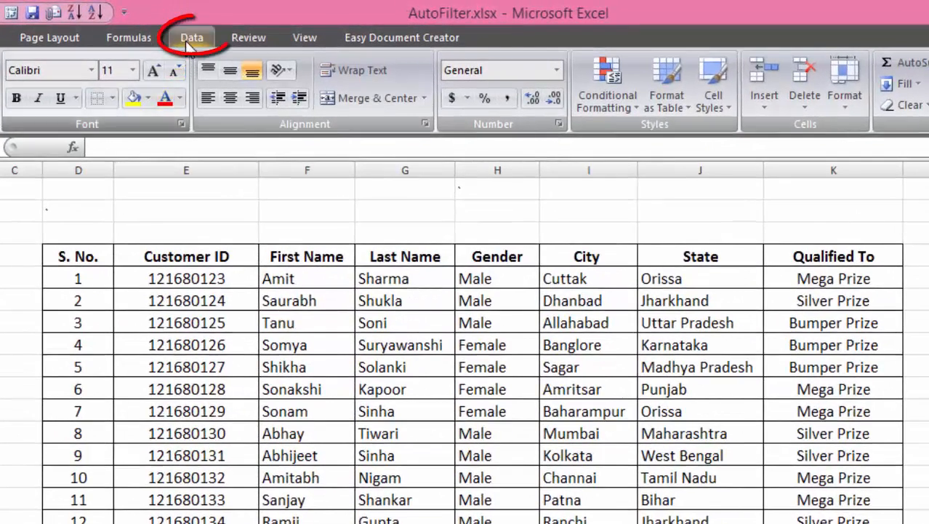
Try to turn on Filter while an empty cell outside the customer table is selected
left_click(191, 37)
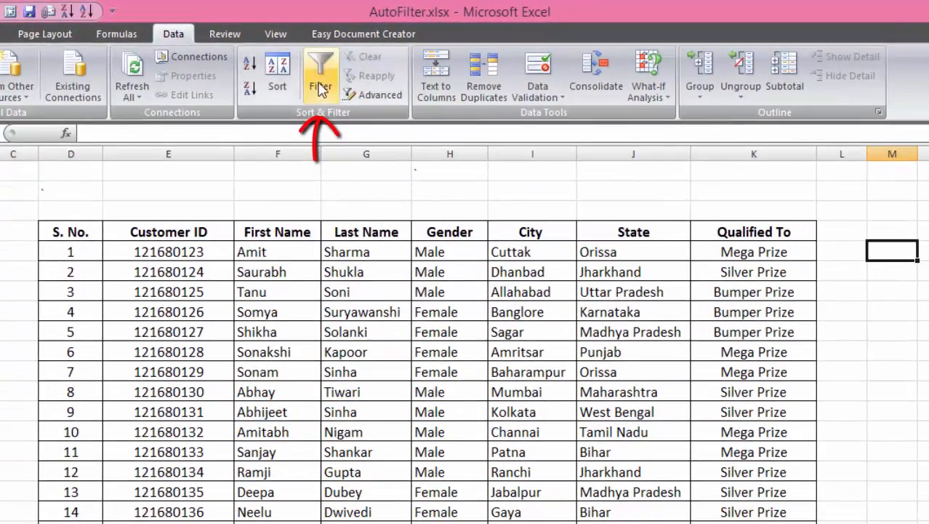
left_click(353, 91)
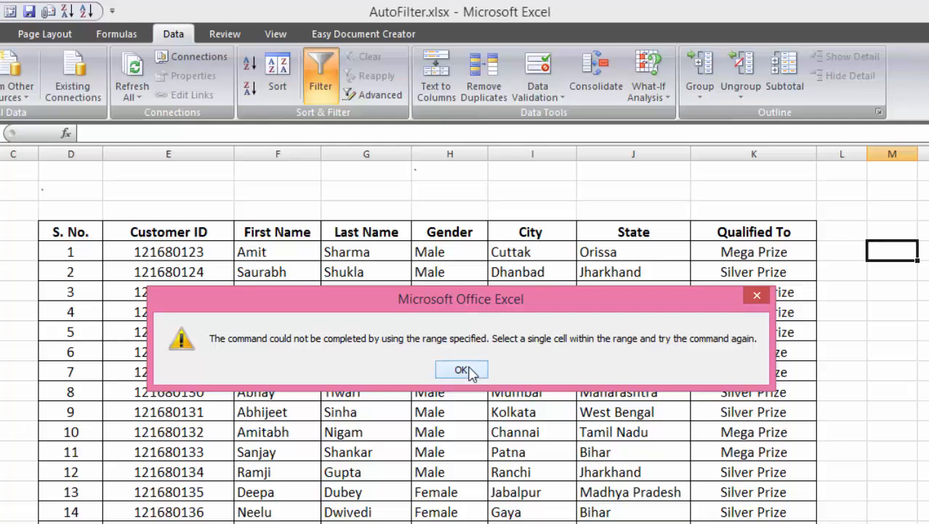
left_click(463, 370)
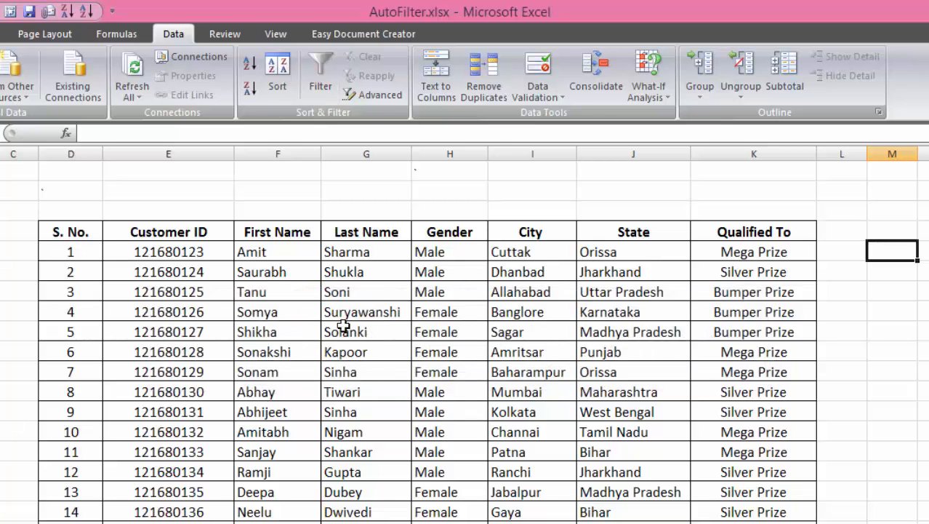
Turn on Filter for the customer table from a single cell inside the data, and look through the list
left_click_drag(70, 231, 765, 497)
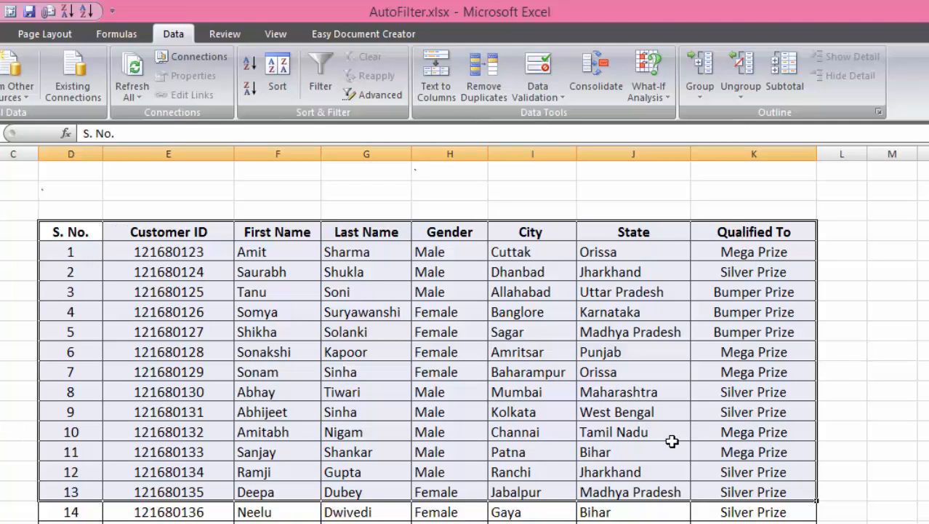
left_click(373, 319)
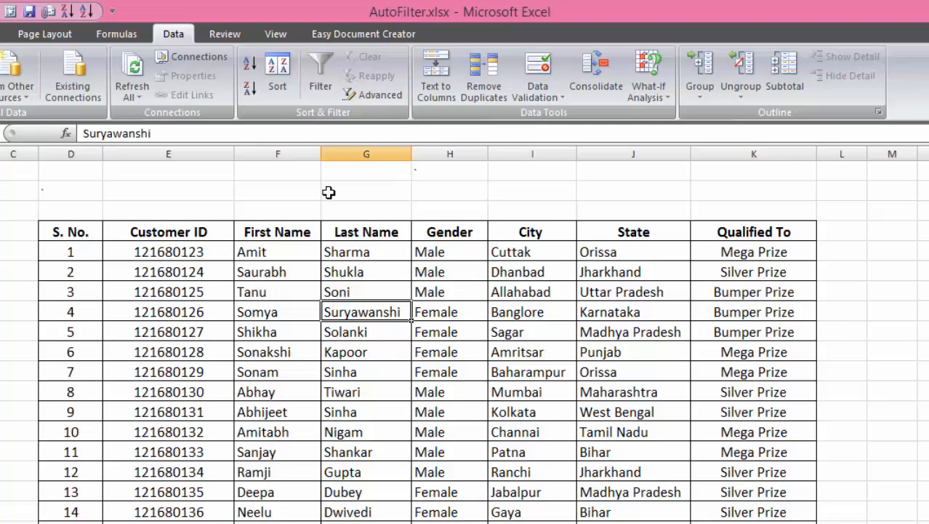
left_click(317, 85)
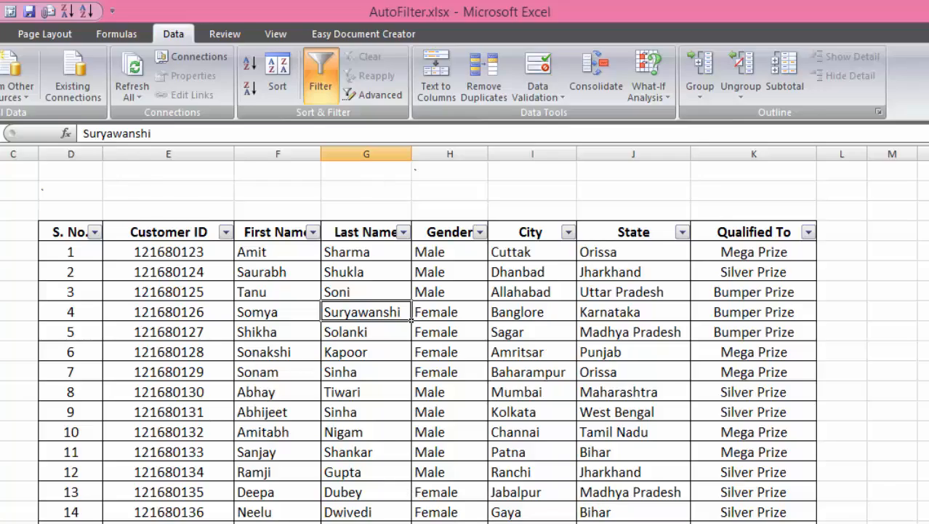
scroll(427, 342, "down", 10)
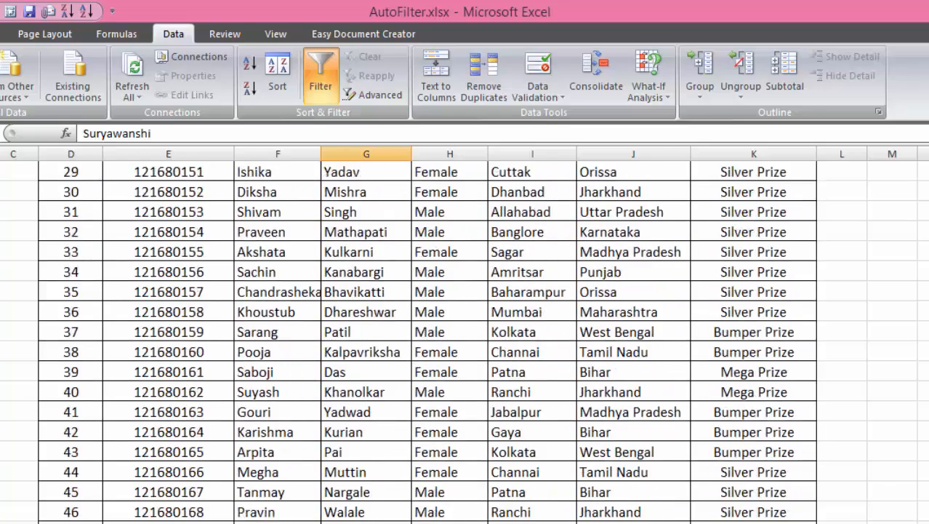
scroll(428, 342, "up", 10)
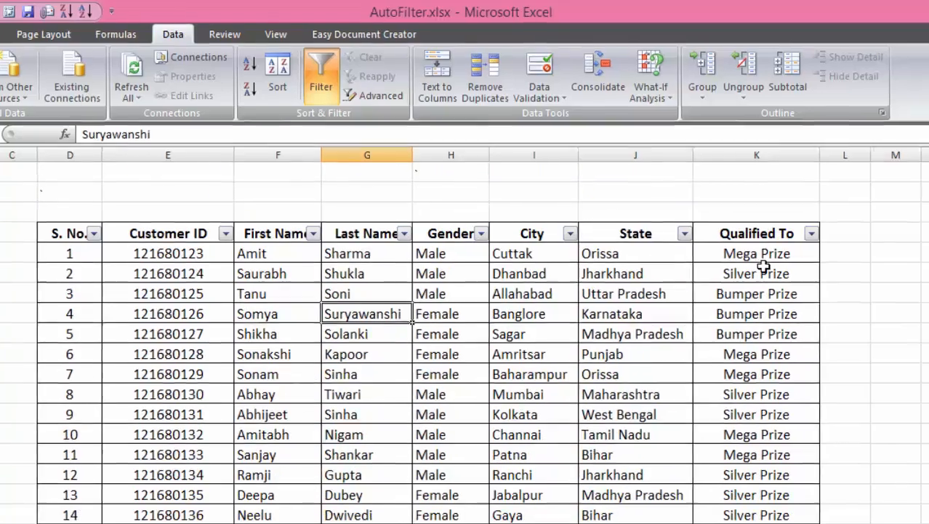
Examine the filter options of the City and State columns without applying any of them
left_click(568, 231)
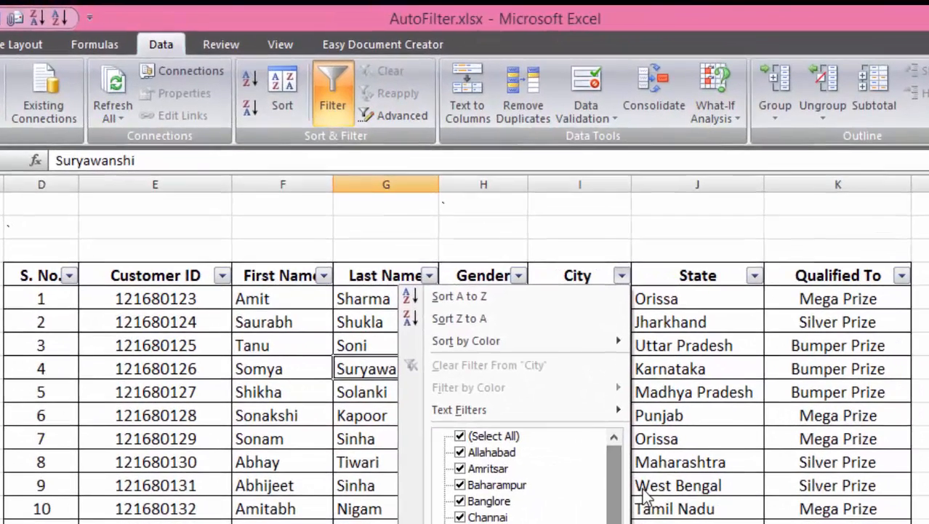
left_click(596, 523)
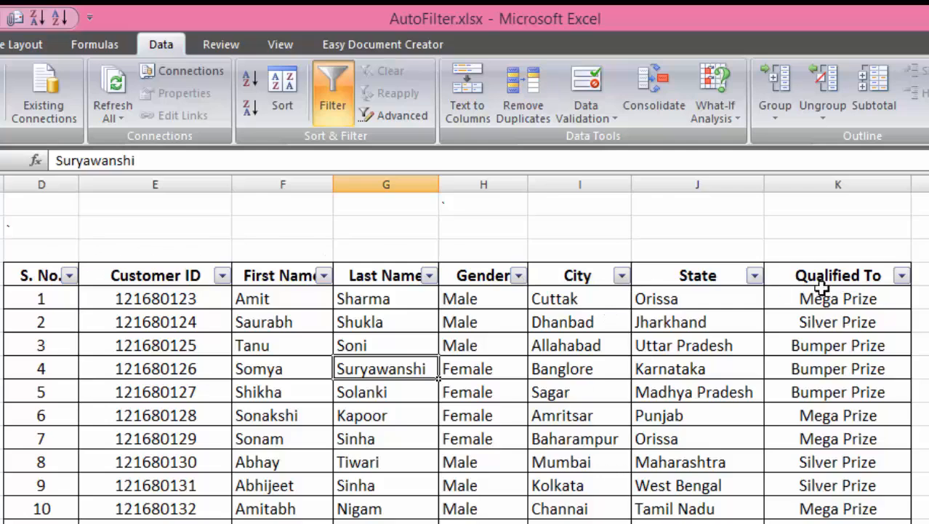
left_click(755, 276)
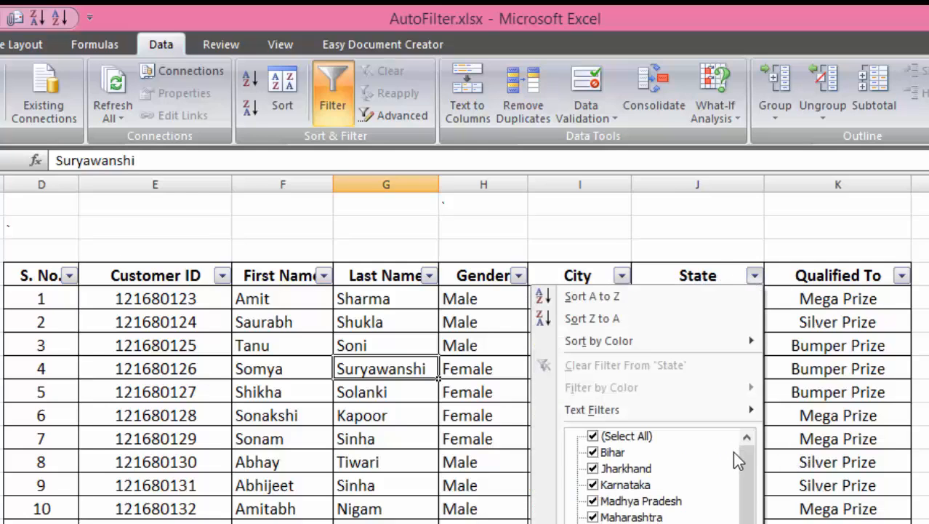
left_click(755, 278)
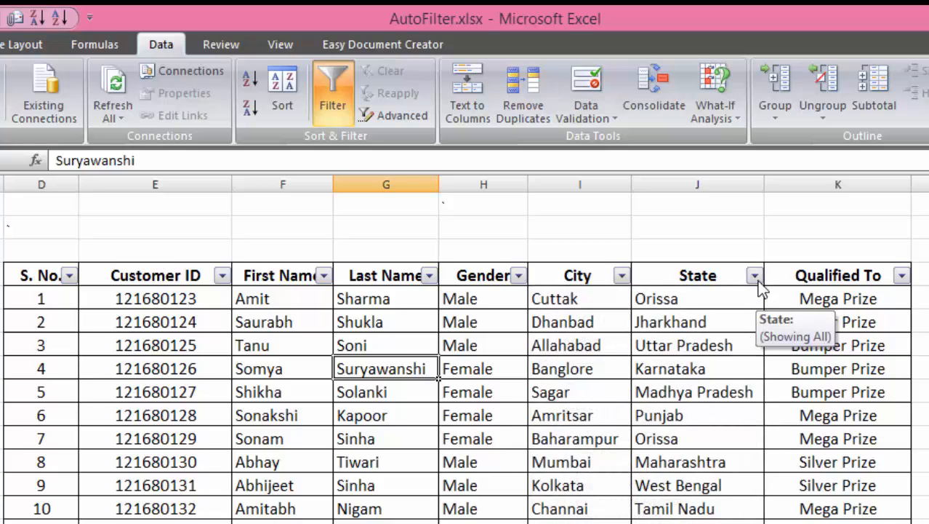
left_click(755, 277)
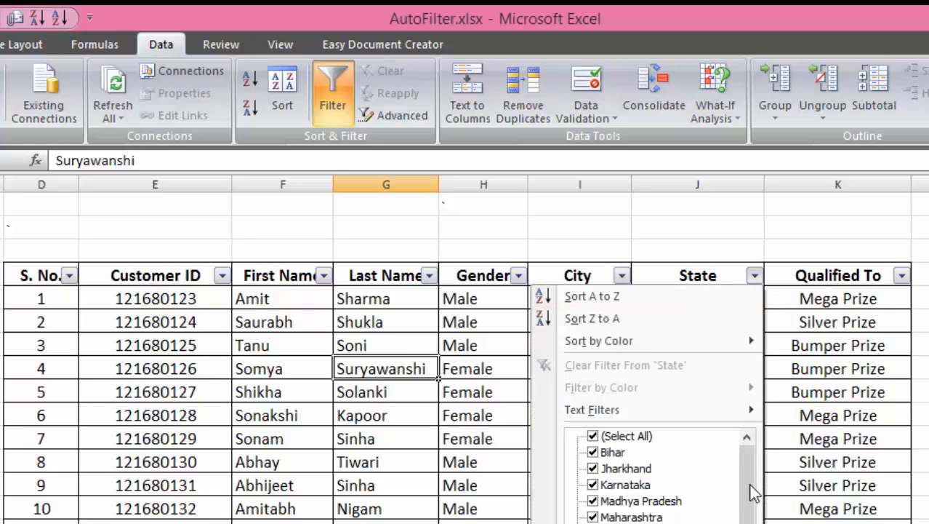
scroll(753, 490, "down", 1)
scroll(753, 465, "up", 1)
key("Escape")
left_click(654, 392)
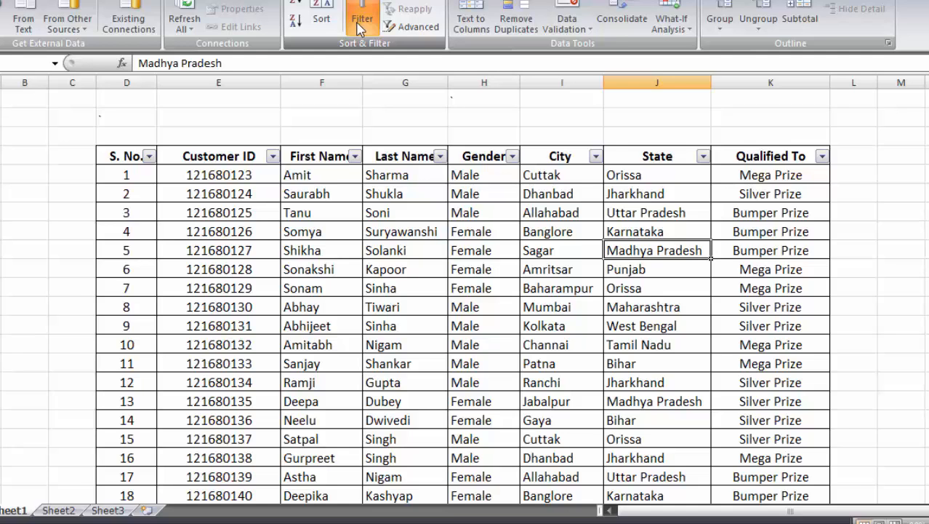
Turn off Filter for the customer table
left_click(357, 22)
left_click(492, 307)
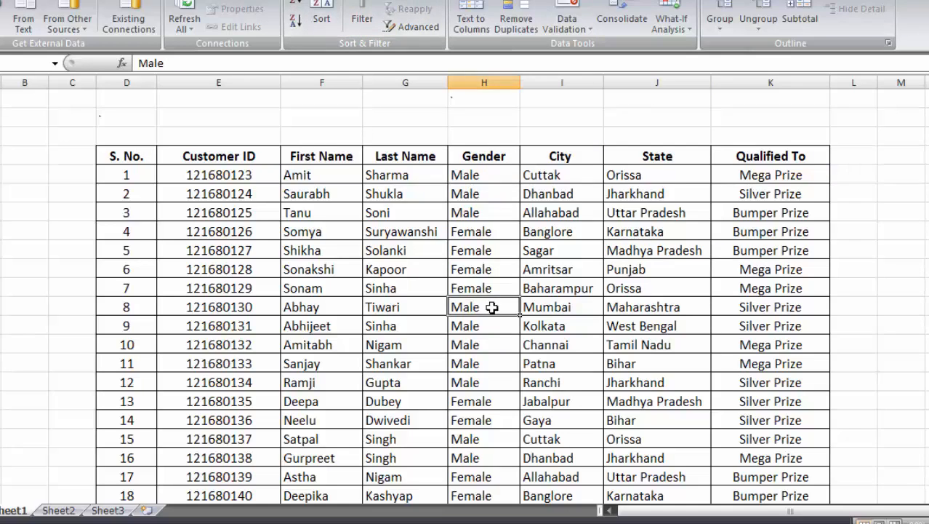
Insert a blank column before State and a blank row between serial numbers 8 and 9
left_click(642, 76)
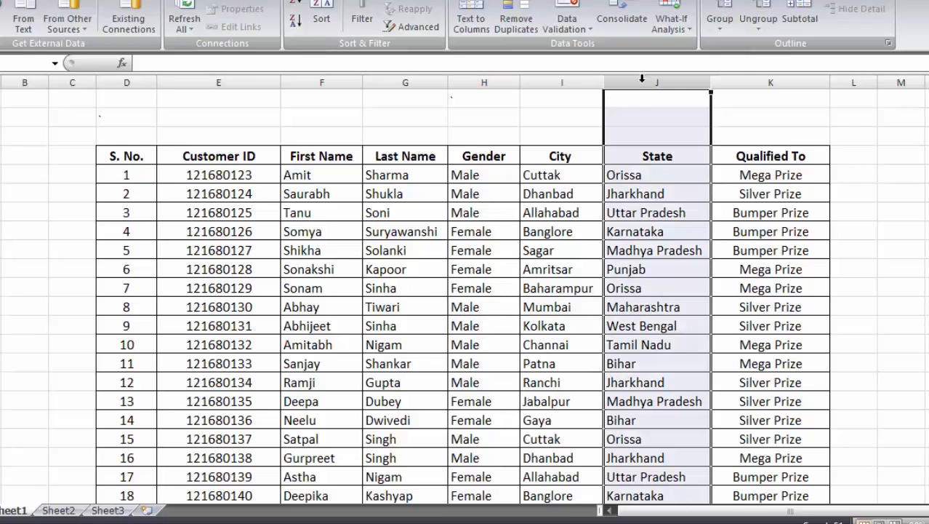
right_click(642, 78)
left_click(768, 171)
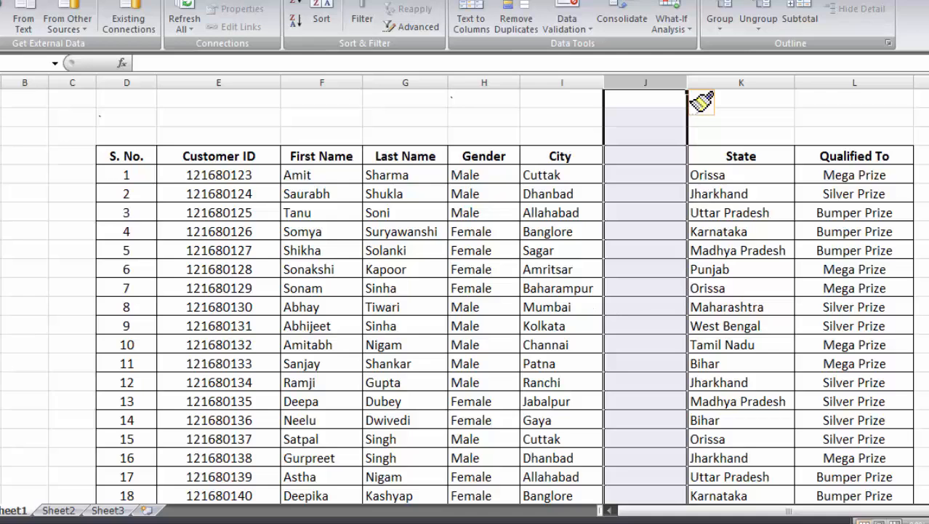
left_click(2, 325)
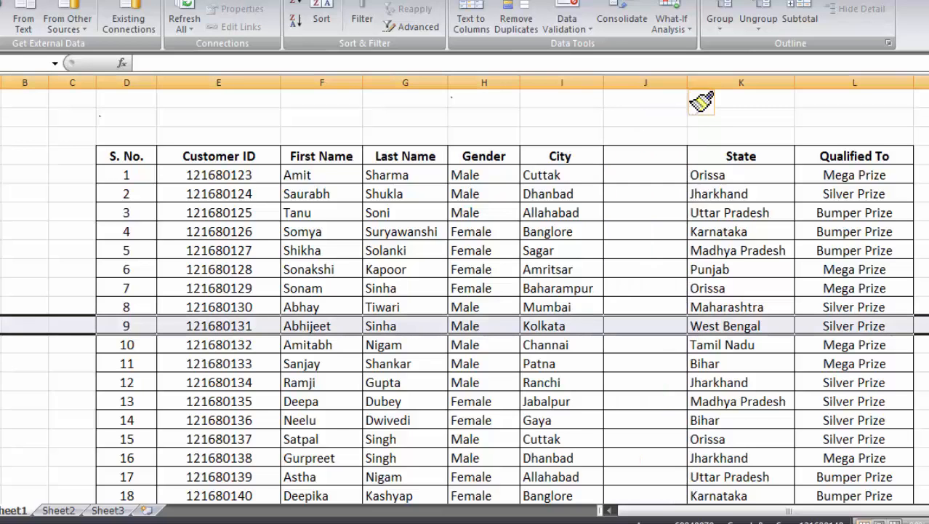
right_click(1, 325)
left_click(115, 409)
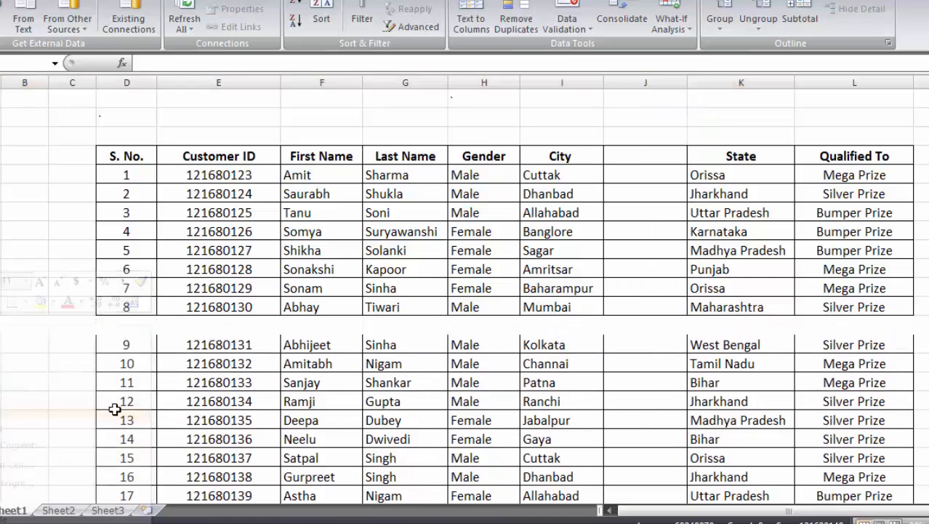
Turn on Filter from a Gender cell in the data block above the blank row and before the blank column
left_click(596, 382)
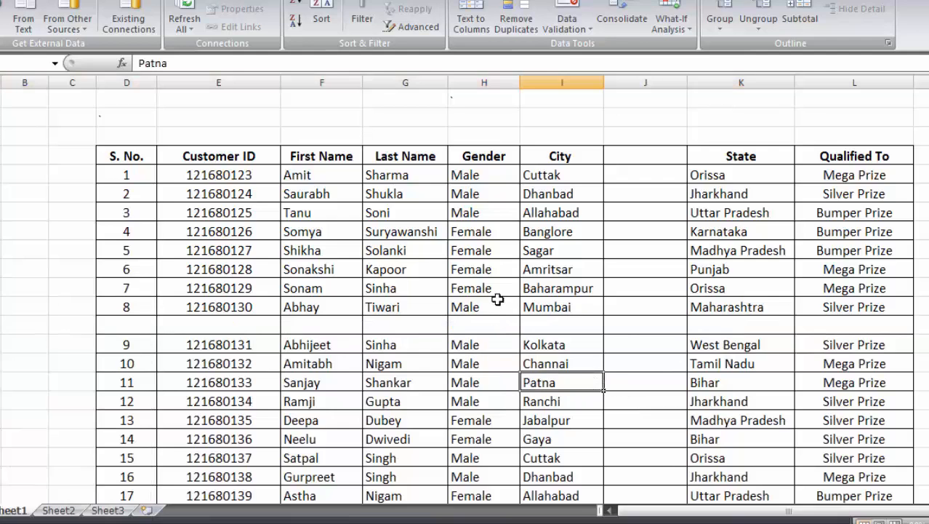
left_click(334, 230)
left_click(469, 212)
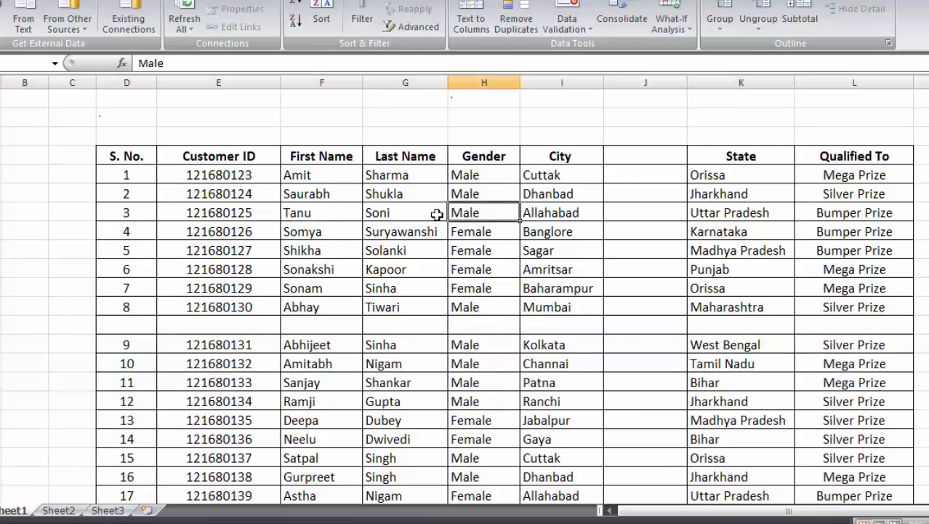
left_click(365, 24)
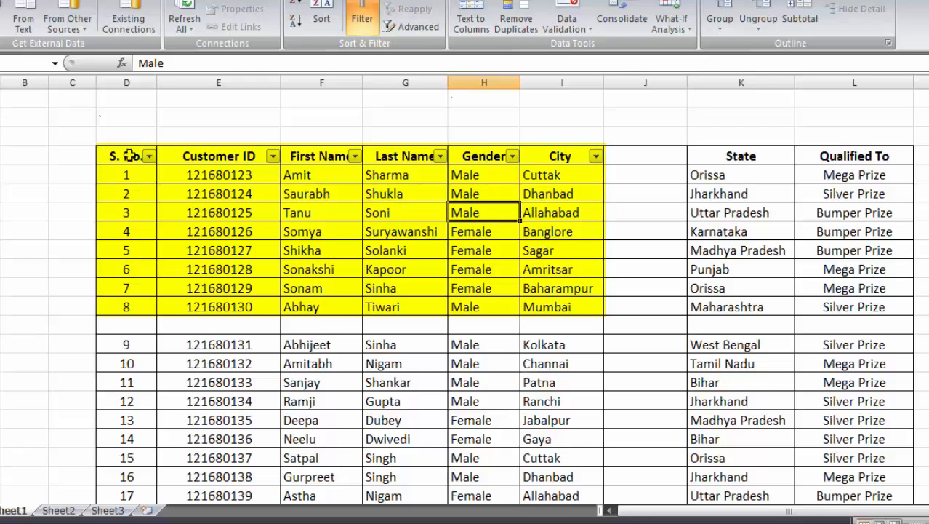
Examine the extent of the filtered block against blank column J and blank row 13, and look through the remaining records
left_click_drag(120, 156, 576, 304)
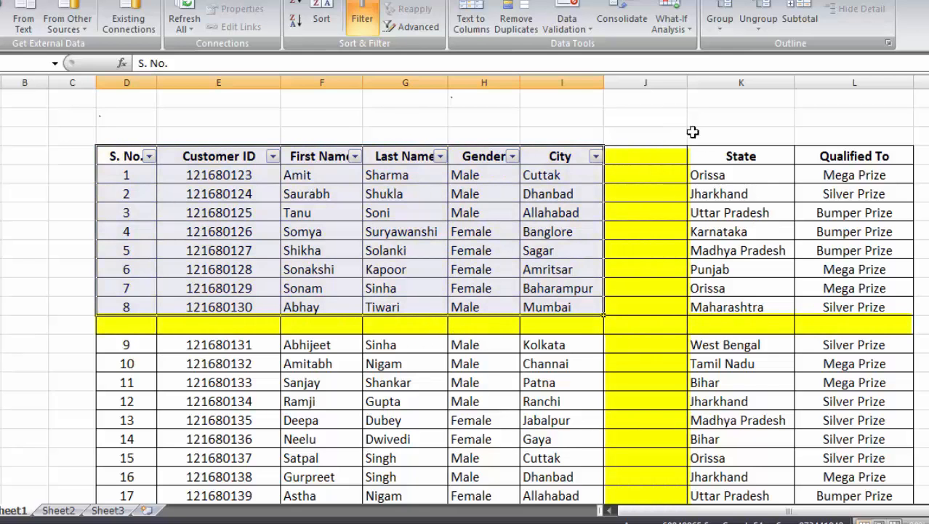
left_click(646, 82)
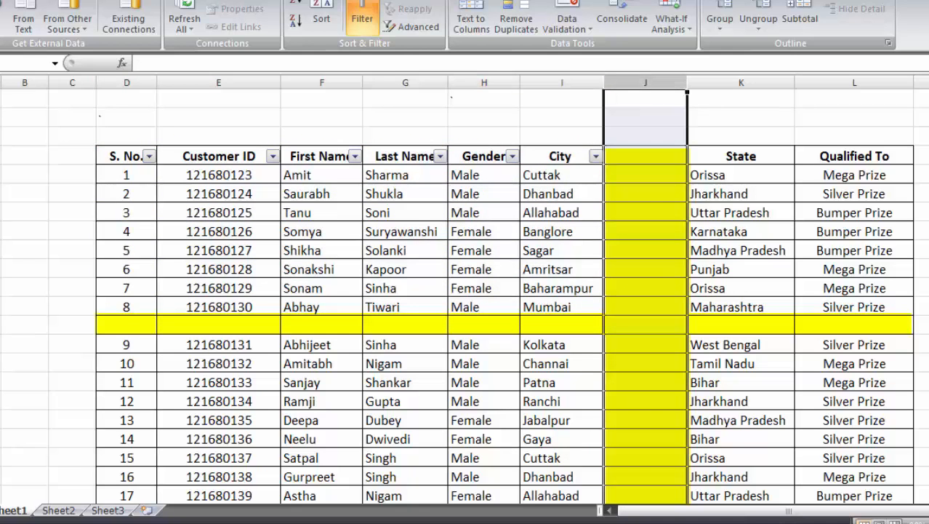
left_click(2, 325)
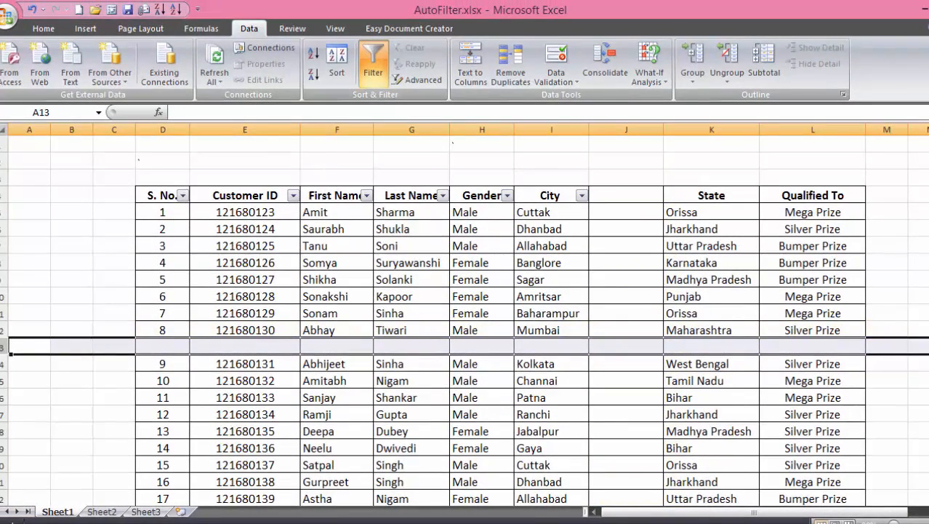
scroll(466, 320, "down", 11)
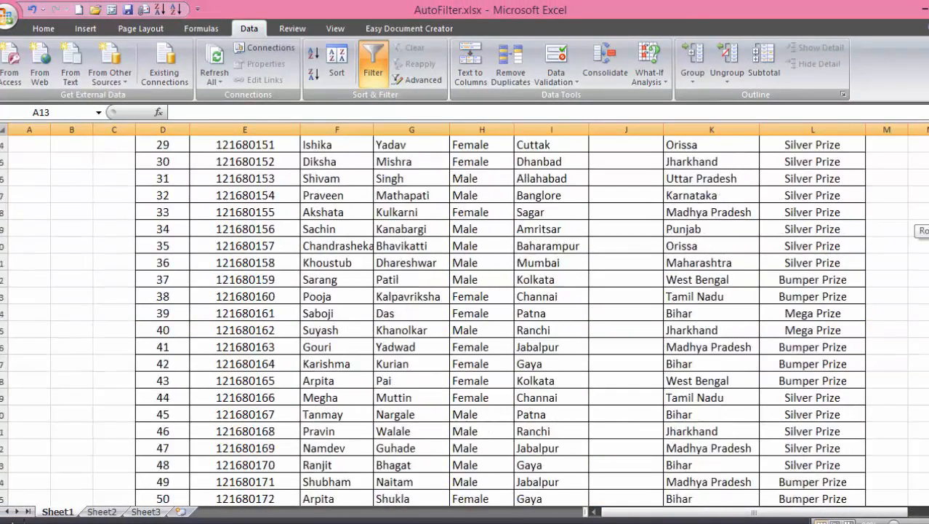
scroll(466, 320, "up", 11)
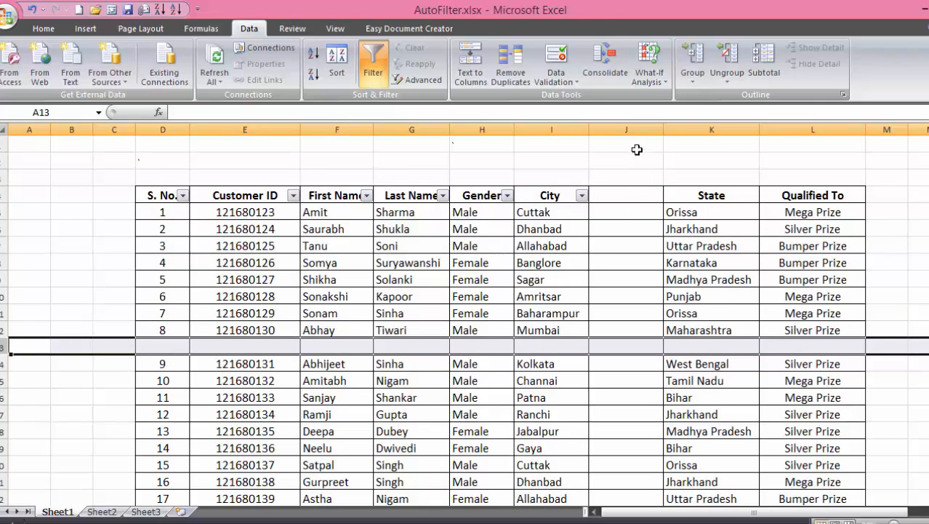
Delete the blank column between City and State
left_click(635, 127)
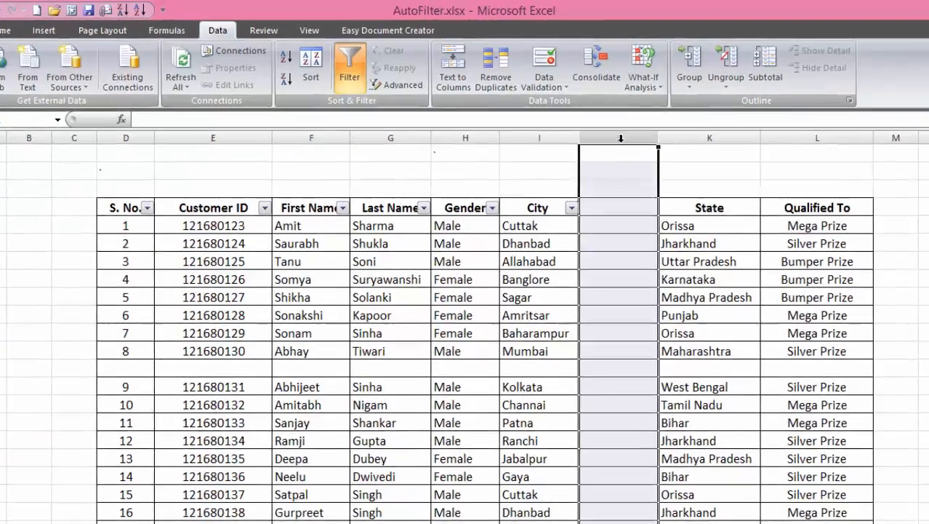
right_click(628, 129)
left_click(647, 259)
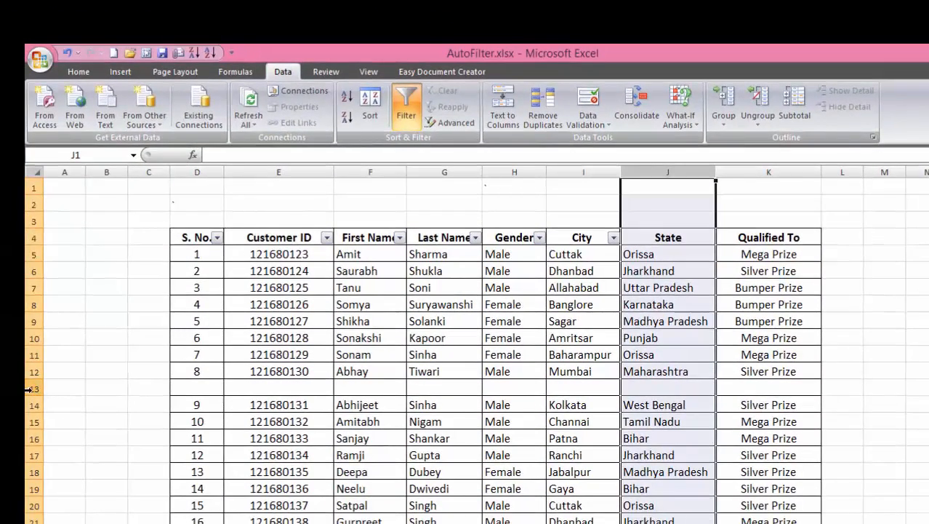
Delete the blank row between serial numbers 8 and 9
left_click(29, 388)
right_click(29, 388)
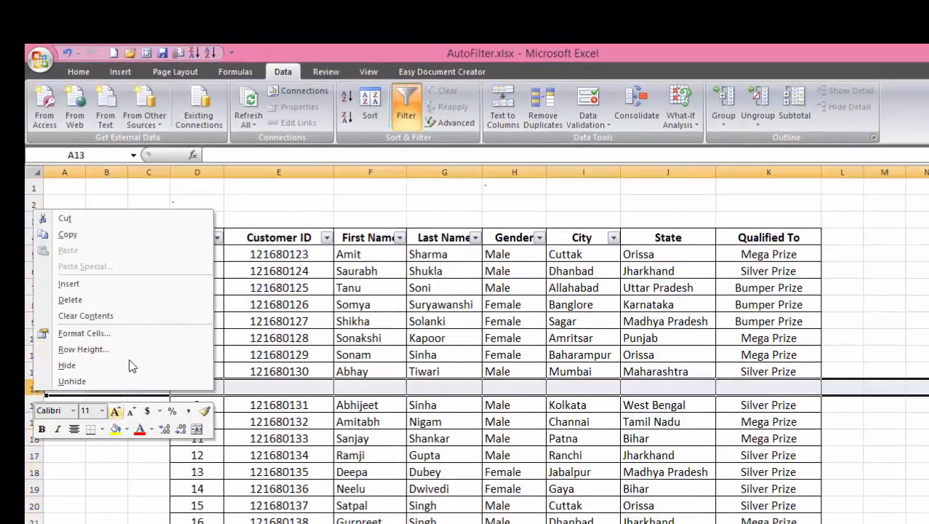
left_click(104, 304)
left_click(612, 439)
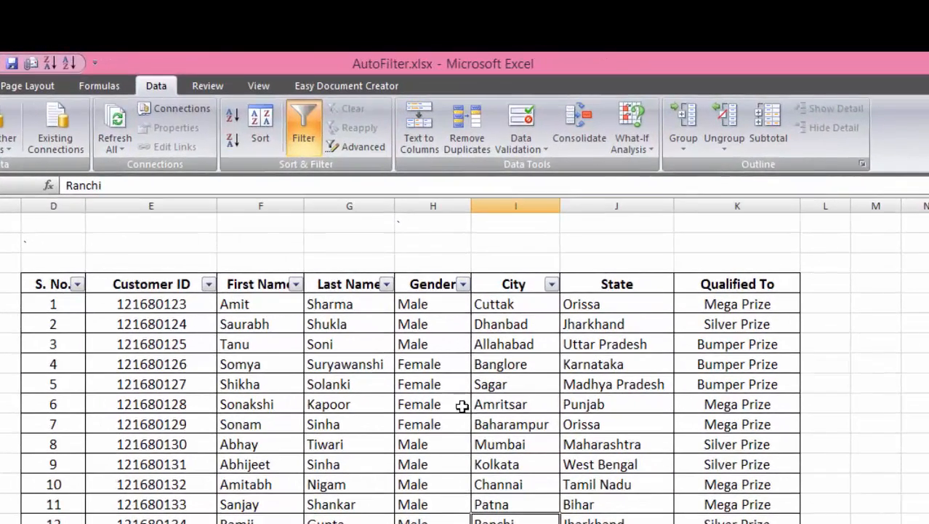
Turn Filter off and on again from a City cell to apply it to the whole customer table
left_click(545, 347)
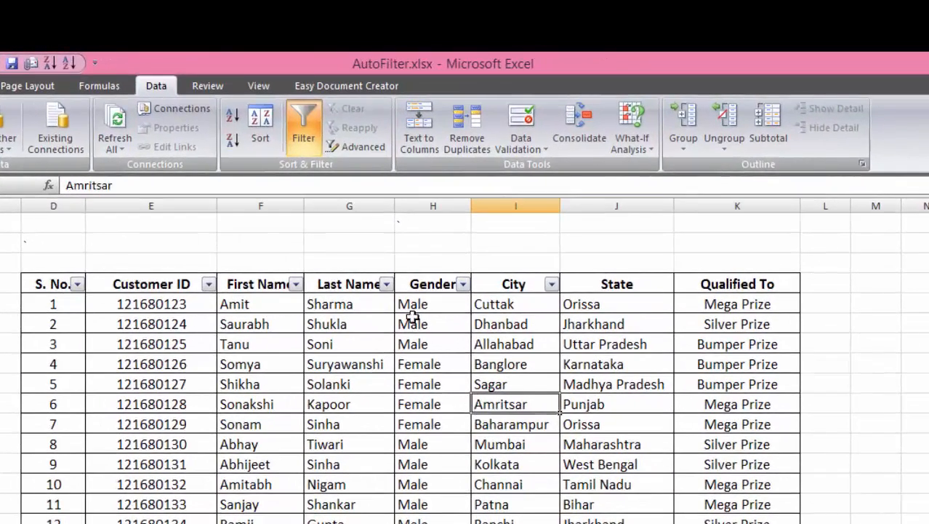
left_click(304, 135)
left_click(308, 137)
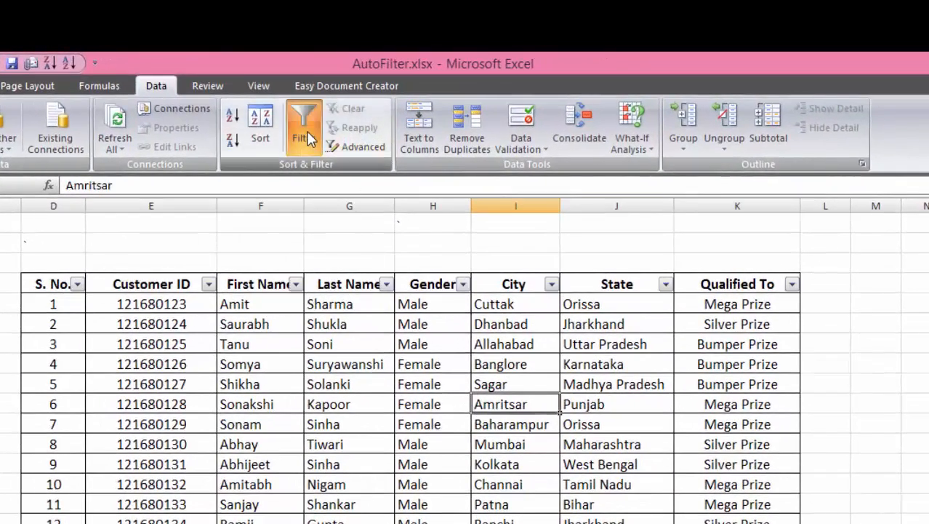
scroll(560, 412, "down", 10)
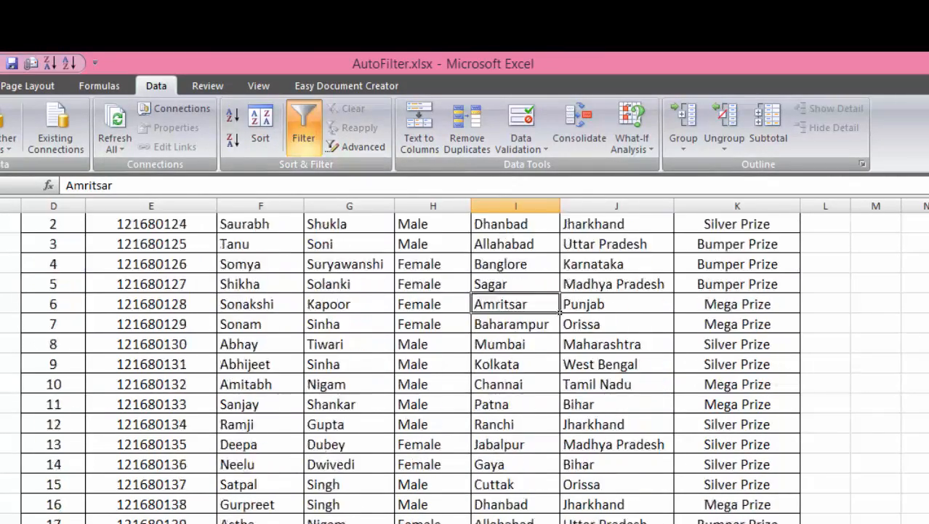
scroll(560, 412, "up", 10)
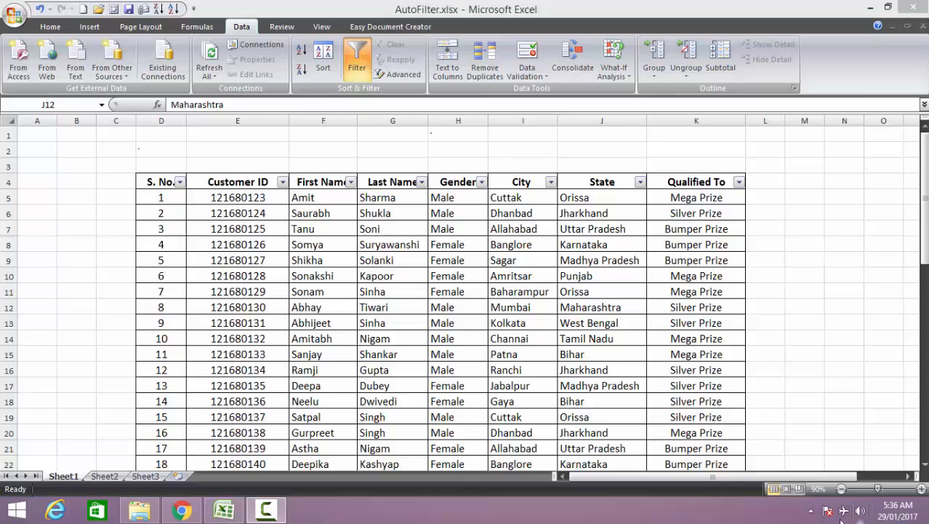
Filter the Gender column to show only Male records
left_click(480, 185)
left_click(481, 183)
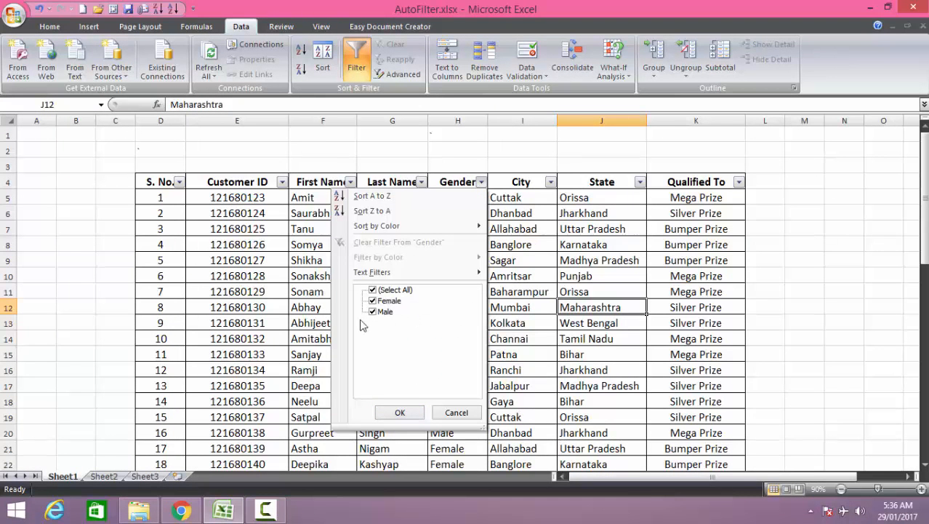
left_click(373, 300)
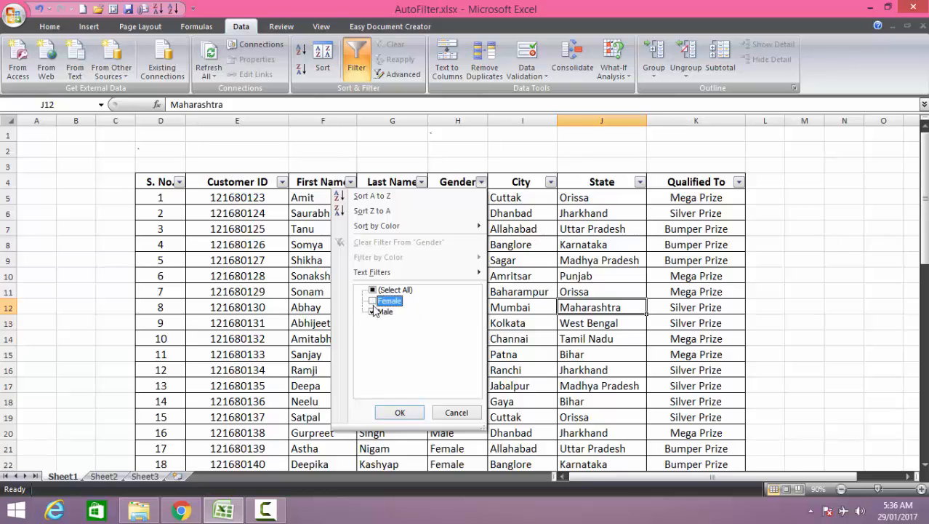
left_click(394, 412)
left_click(391, 416)
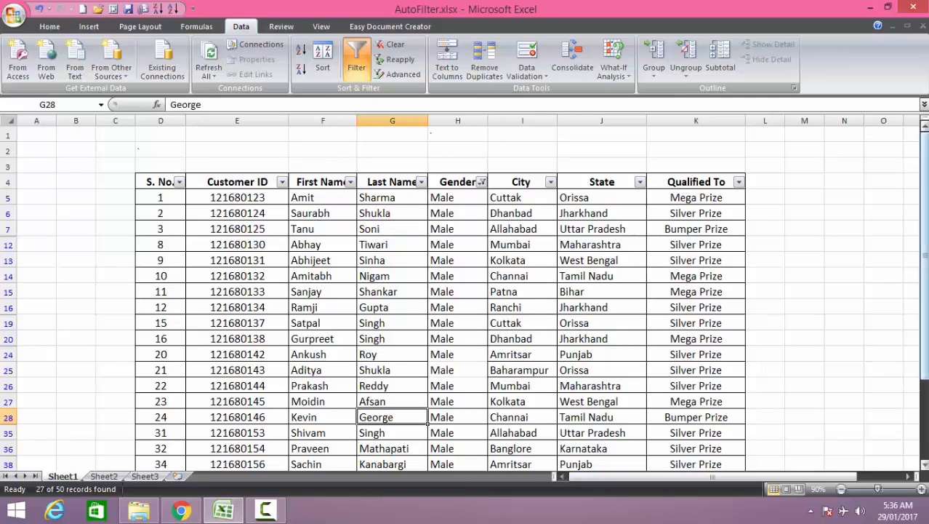
Look through the filtered Male records from the first to the last row of the table
left_click_drag(443, 212, 419, 352)
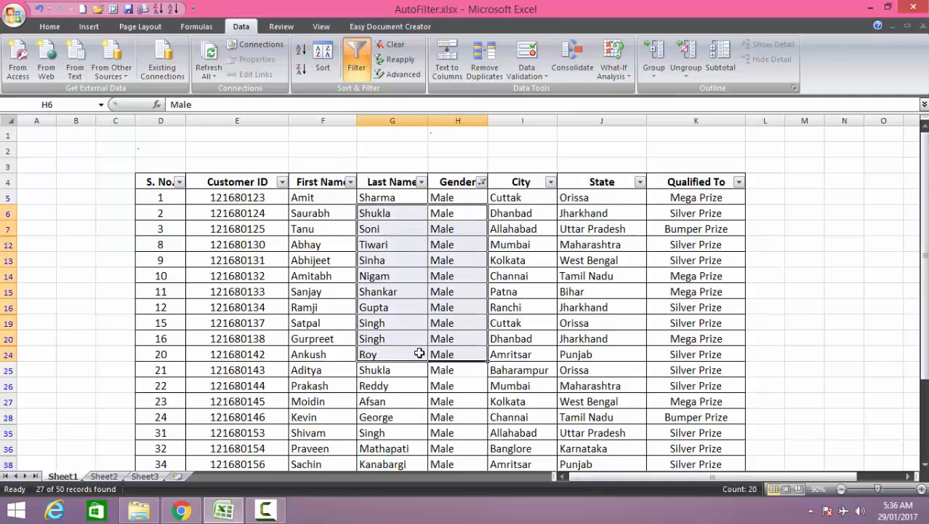
left_click(926, 177)
left_click_drag(927, 177, 879, 338)
left_click_drag(912, 284, 907, 173)
left_click_drag(925, 180, 925, 218)
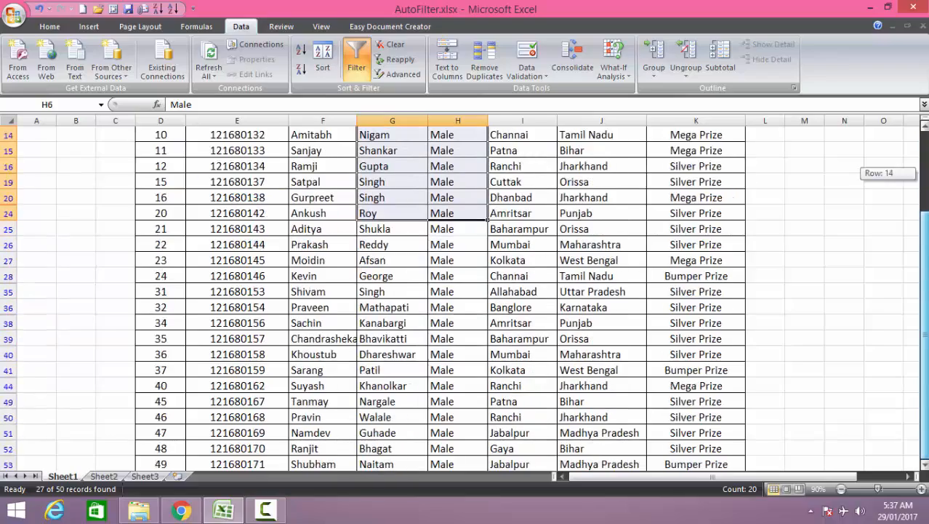
left_click_drag(924, 338, 925, 233)
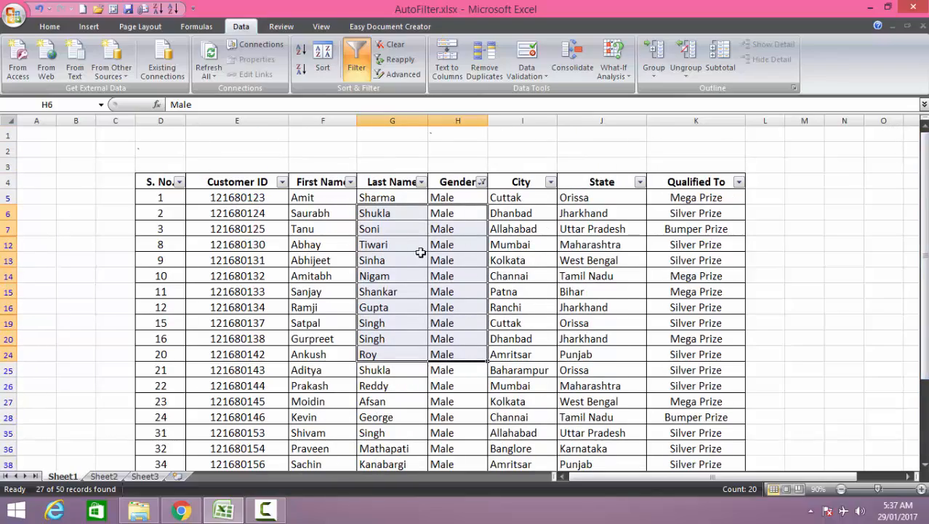
left_click(320, 244)
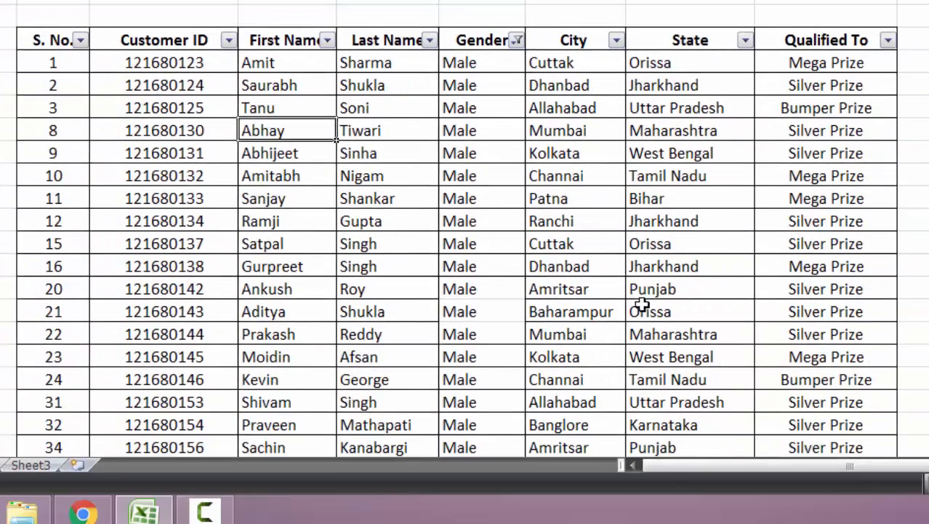
Clear the filter from the Gender column and look through the full customer list
left_click(516, 41)
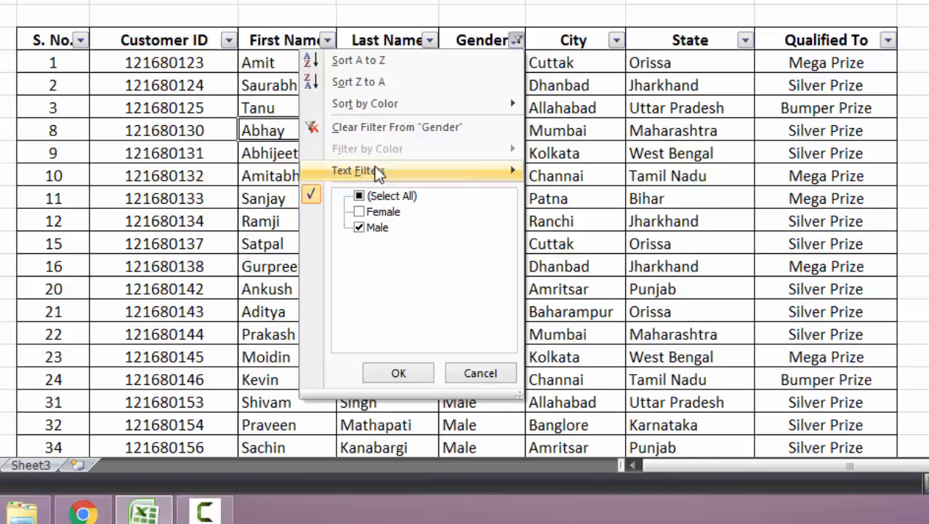
left_click(362, 213)
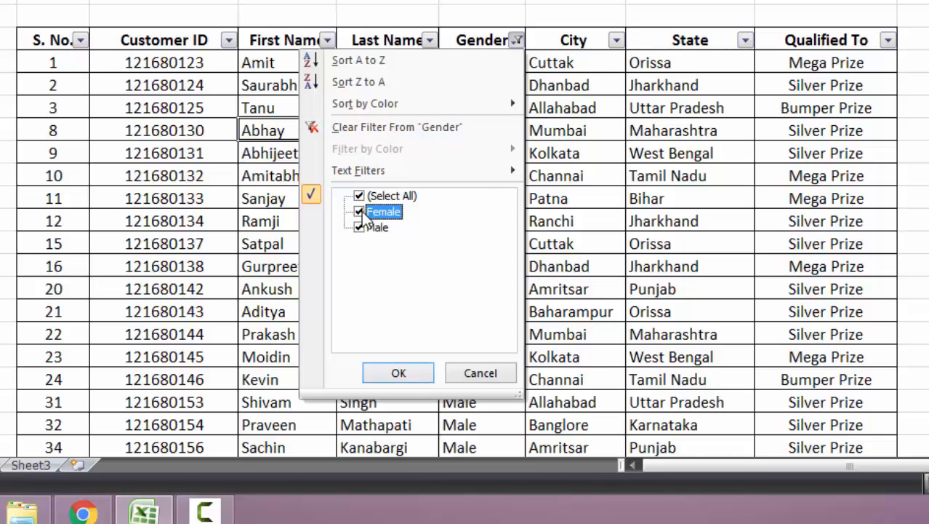
left_click(367, 130)
left_click(726, 149)
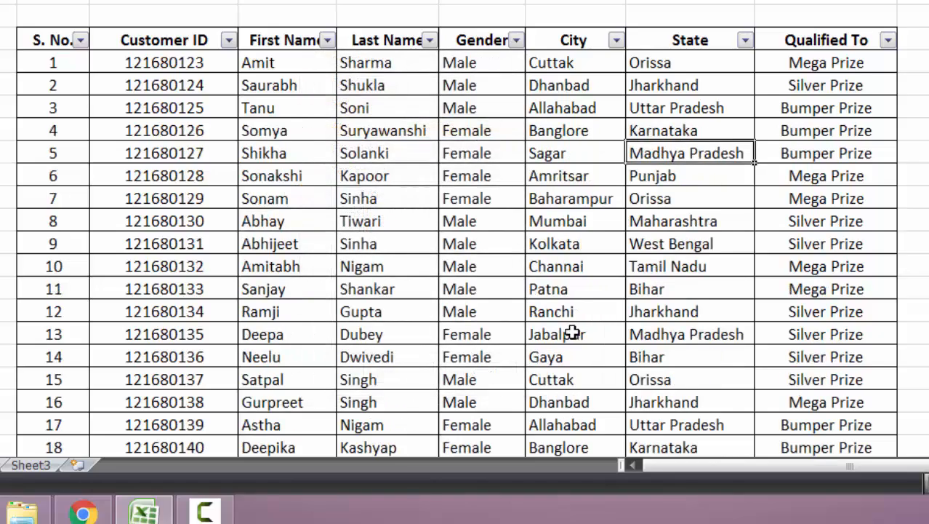
scroll(573, 332, "down", 4)
scroll(571, 320, "up", 4)
scroll(572, 316, "down", 2)
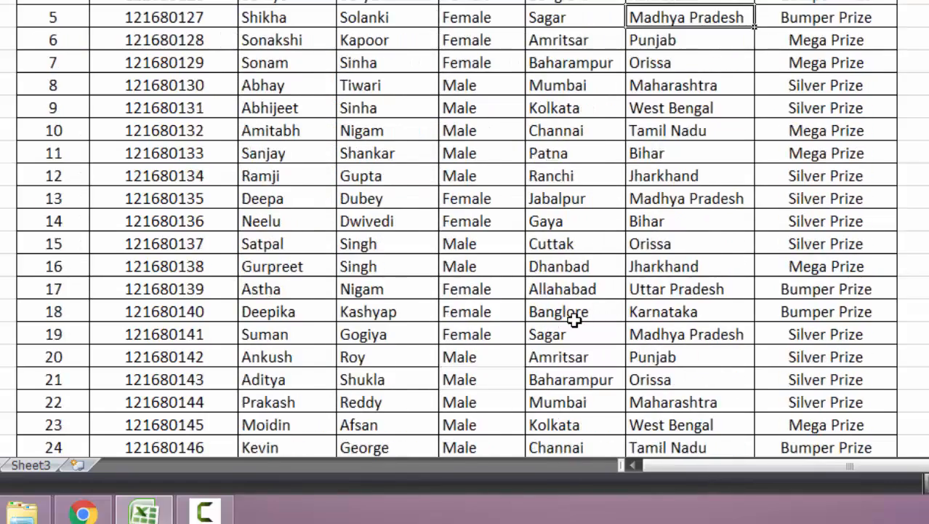
scroll(781, 64, "up", 2)
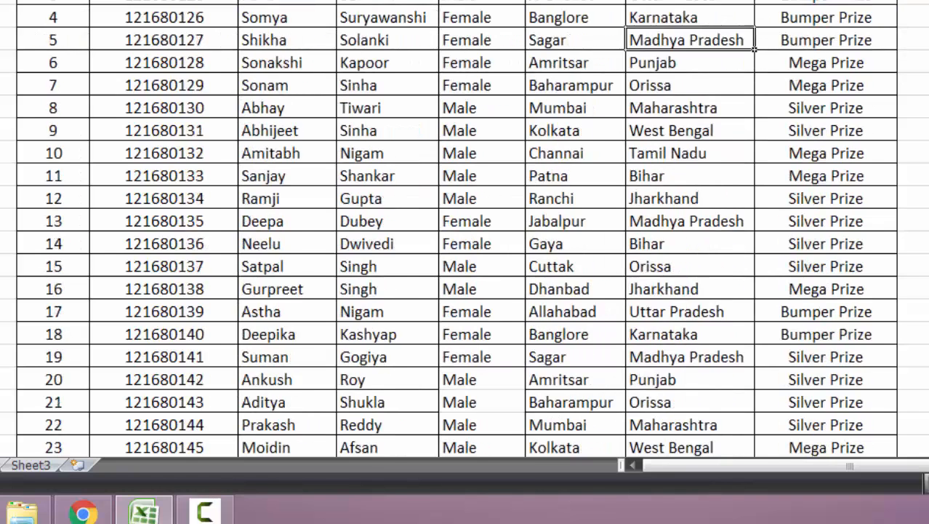
Filter the State column to show only Uttar Pradesh
left_click(745, 41)
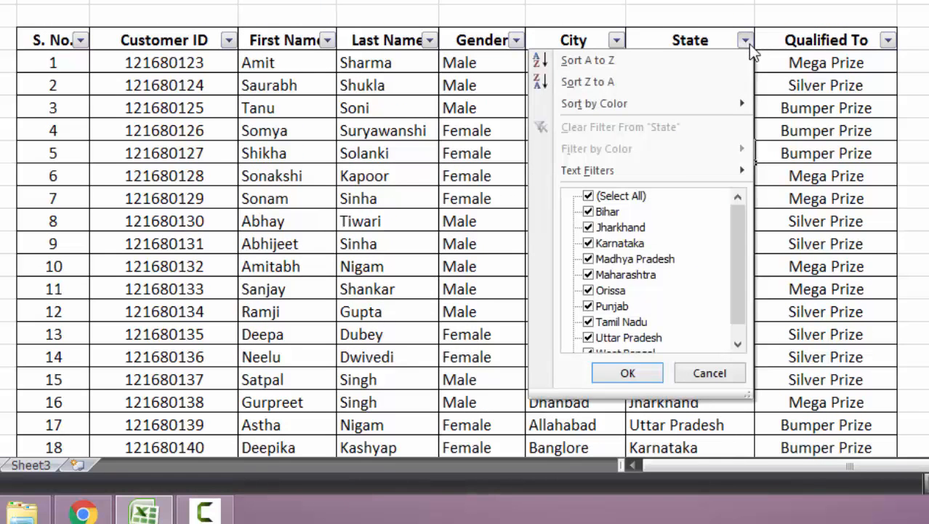
left_click(605, 197)
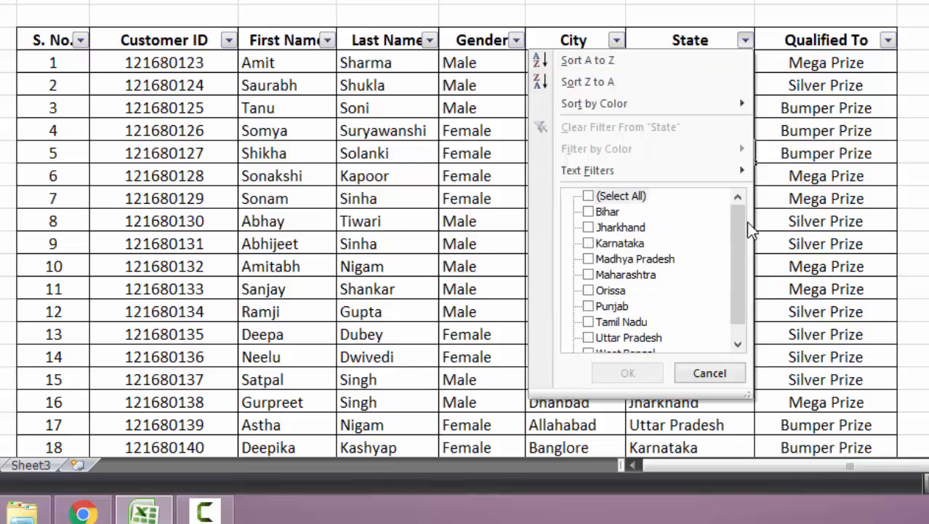
left_click_drag(736, 305, 731, 371)
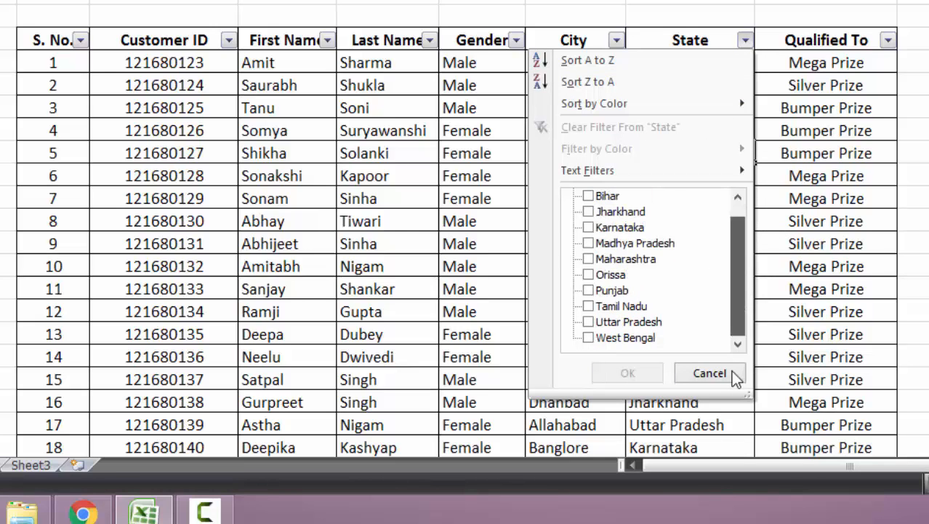
left_click(590, 323)
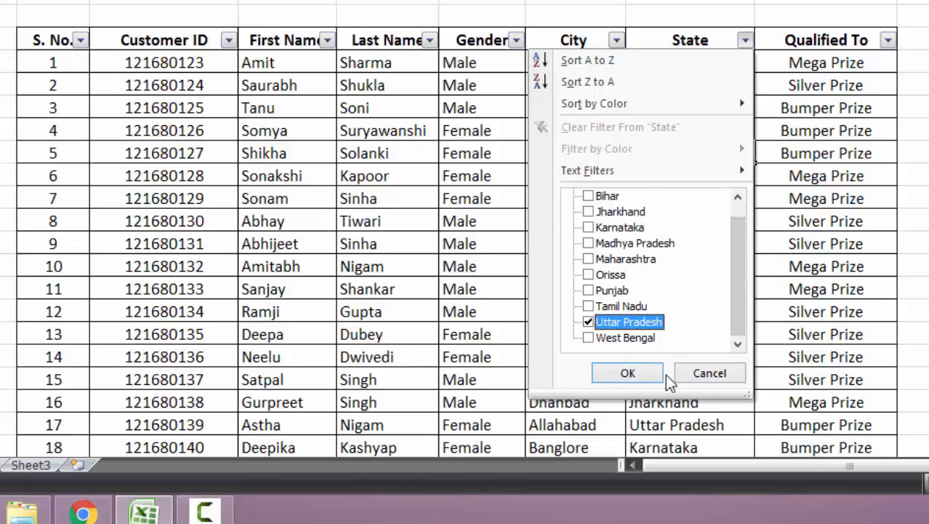
left_click(644, 378)
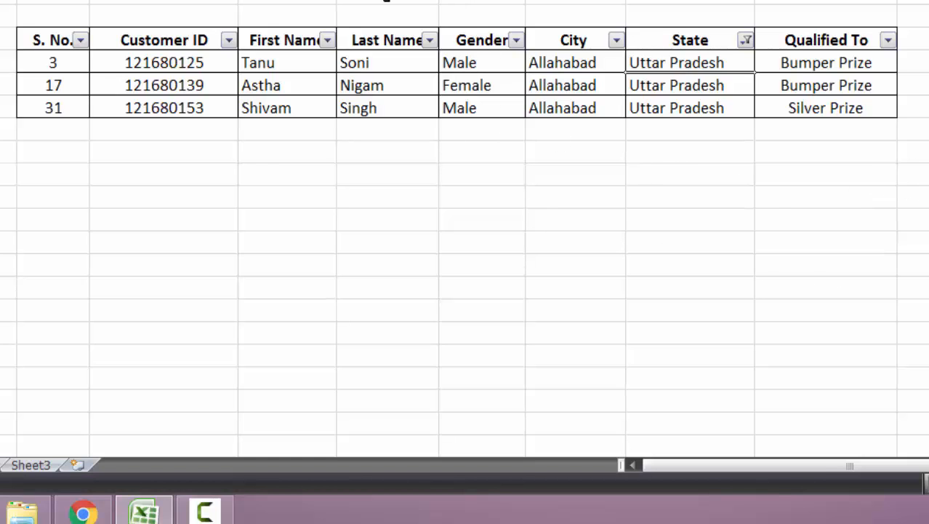
Show all states again by reselecting every value in the State filter
left_click(745, 42)
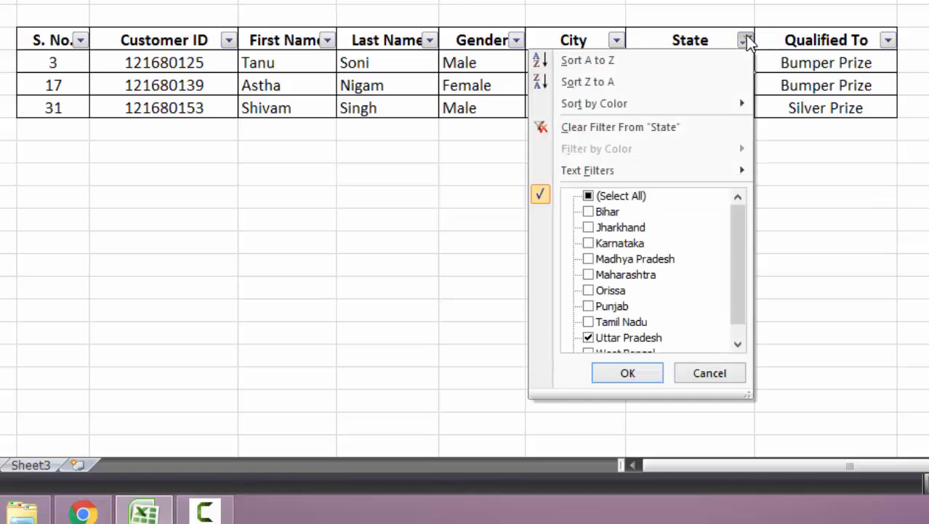
left_click(601, 198)
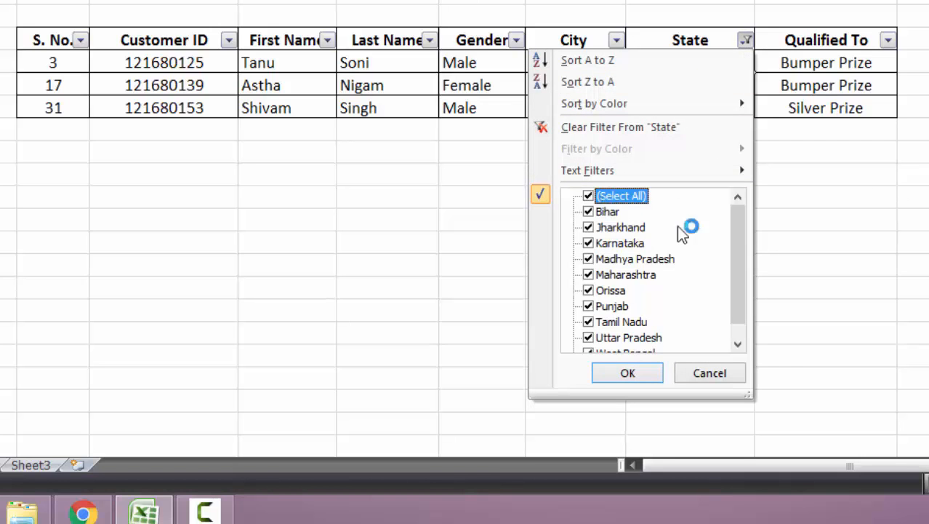
left_click(617, 374)
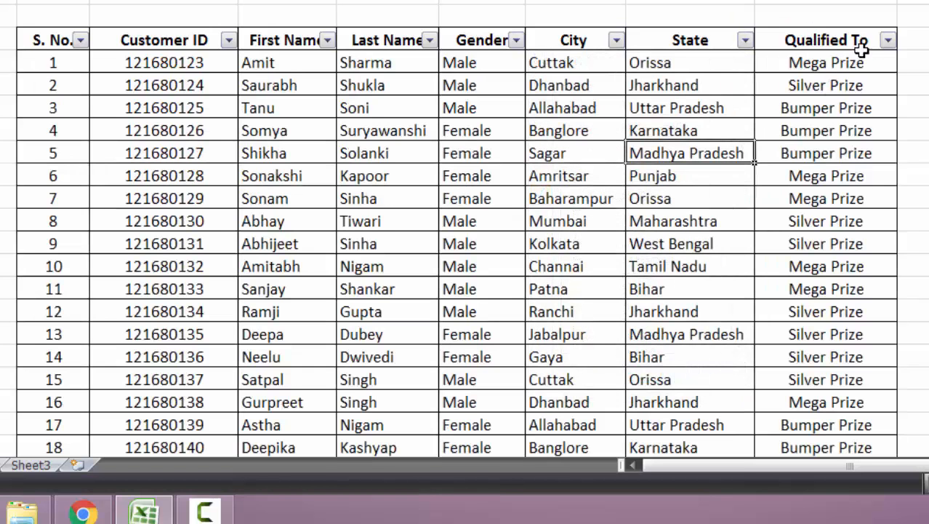
Filter the Qualified To column to show only Mega Prize and select the filtered prize cells
left_click(888, 41)
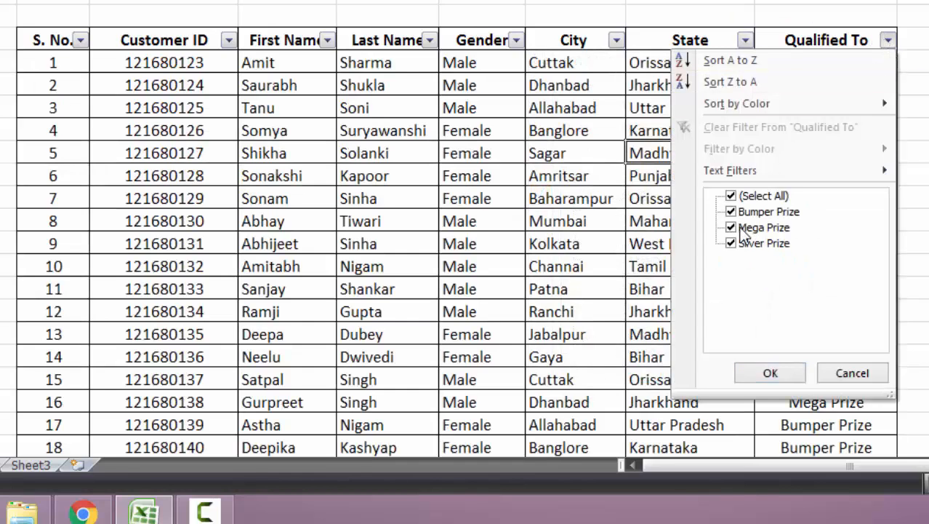
left_click(730, 195)
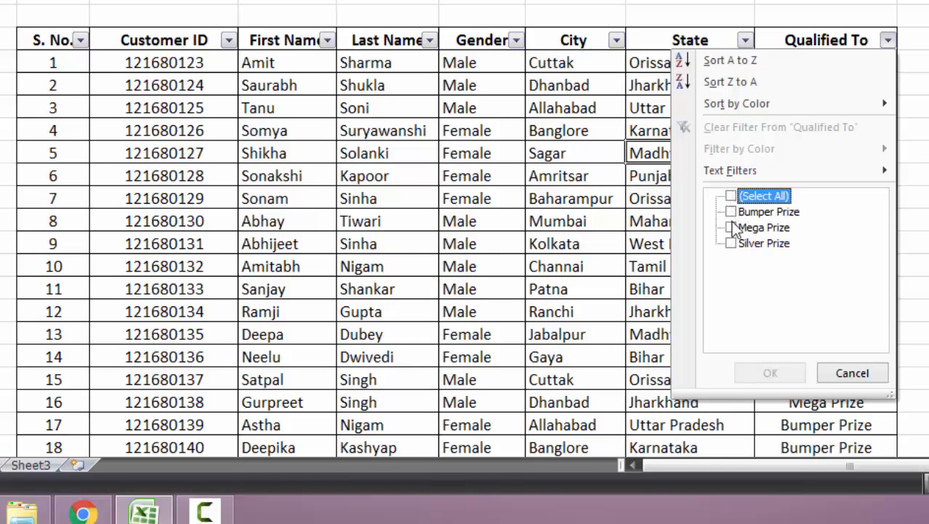
left_click(731, 226)
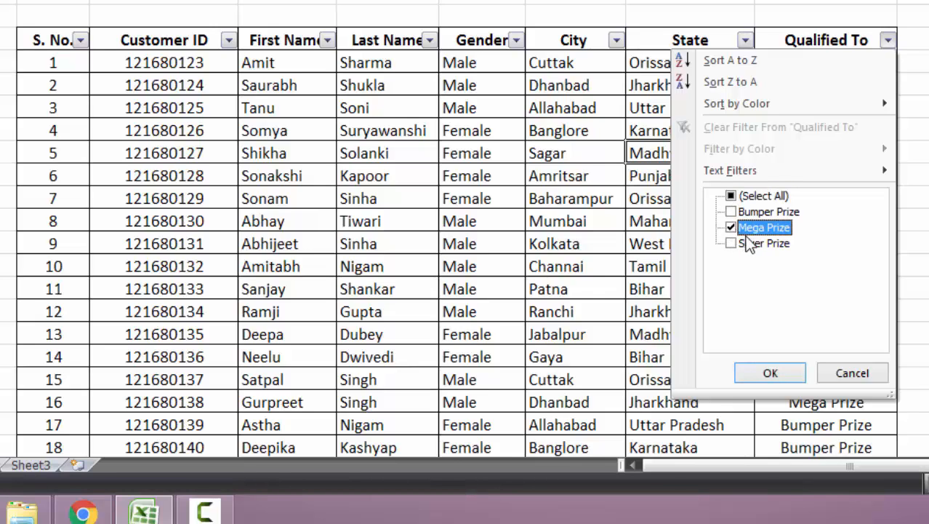
left_click(731, 195)
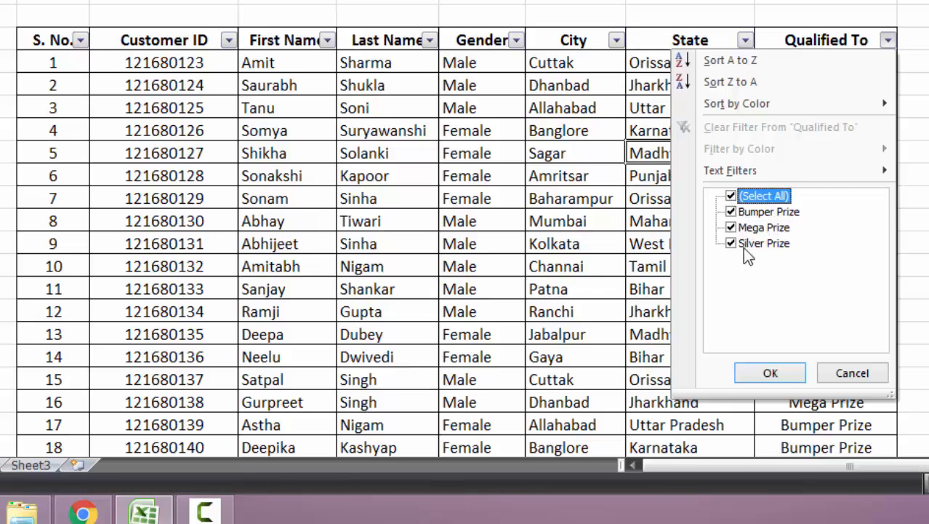
left_click(731, 244)
left_click(731, 212)
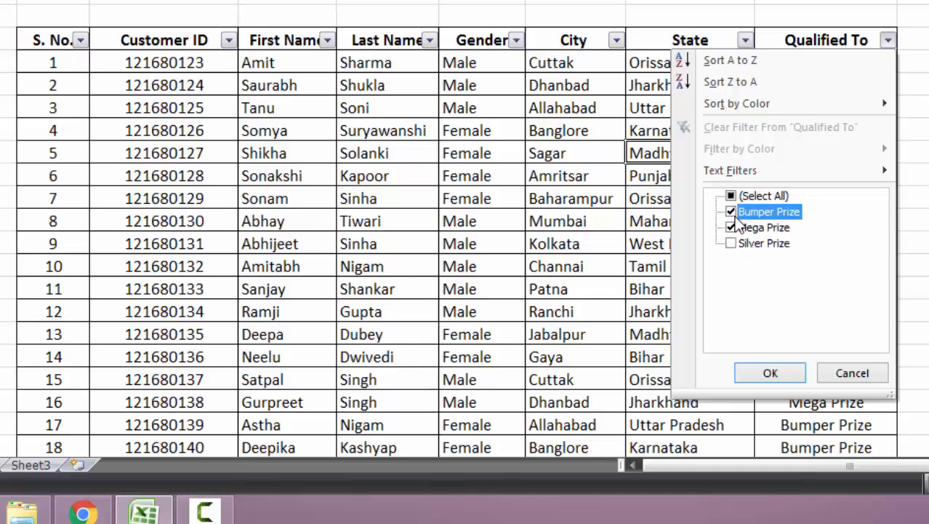
left_click(771, 375)
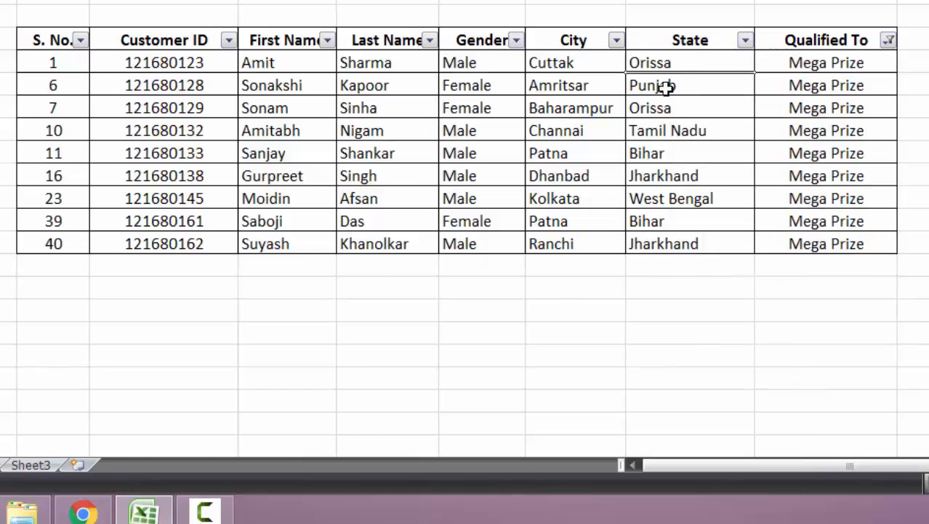
left_click_drag(798, 65, 817, 238)
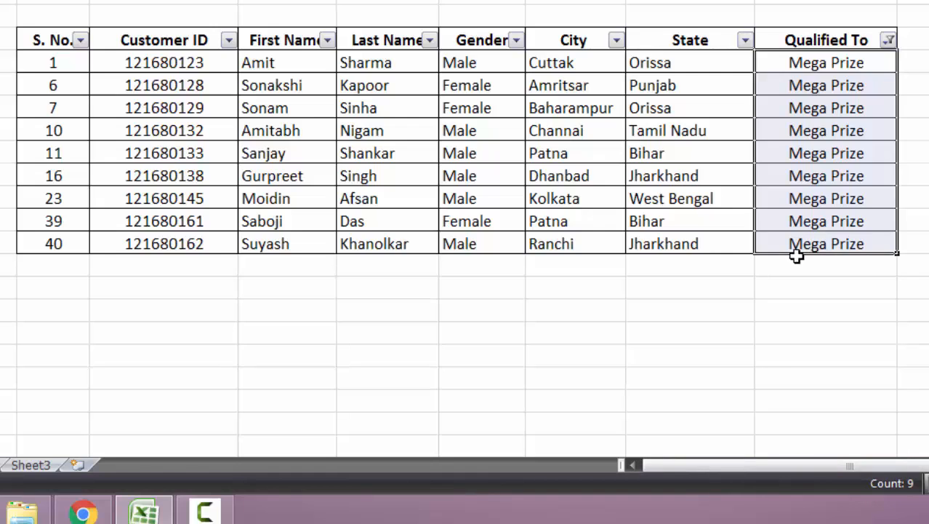
Show all prizes again by reselecting every value in the Qualified To filter
left_click(888, 40)
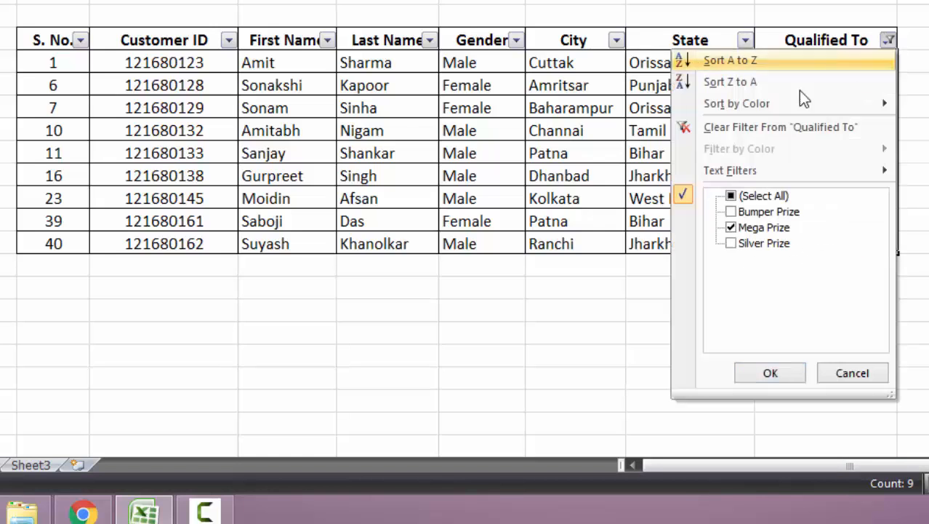
left_click(733, 198)
left_click(765, 374)
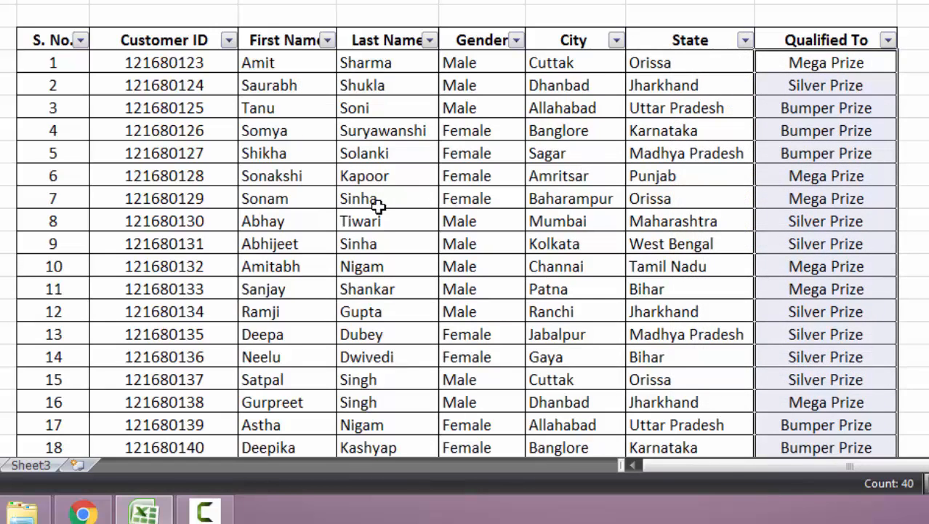
Filter the First Name column with a text filter for names that begin with a* and select the filtered name cells
scroll(385, 206, "down", 1)
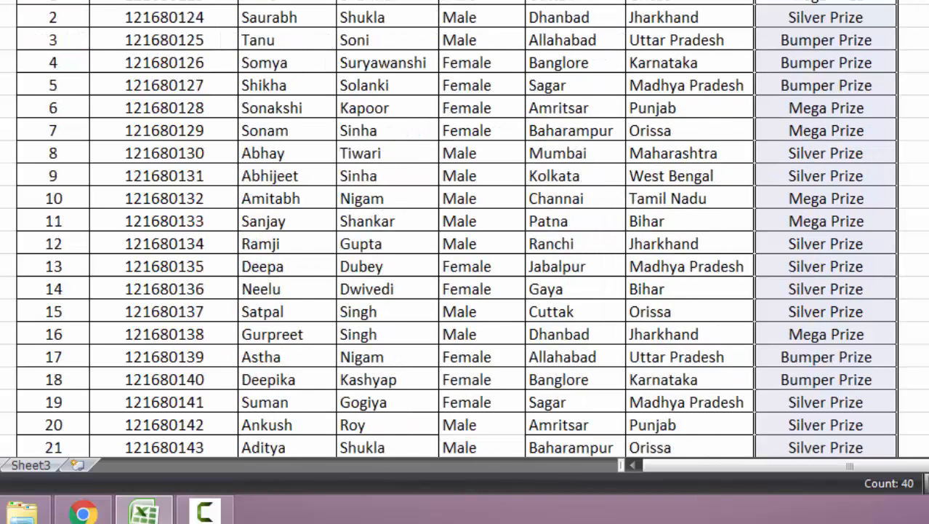
scroll(465, 229, "down", 10)
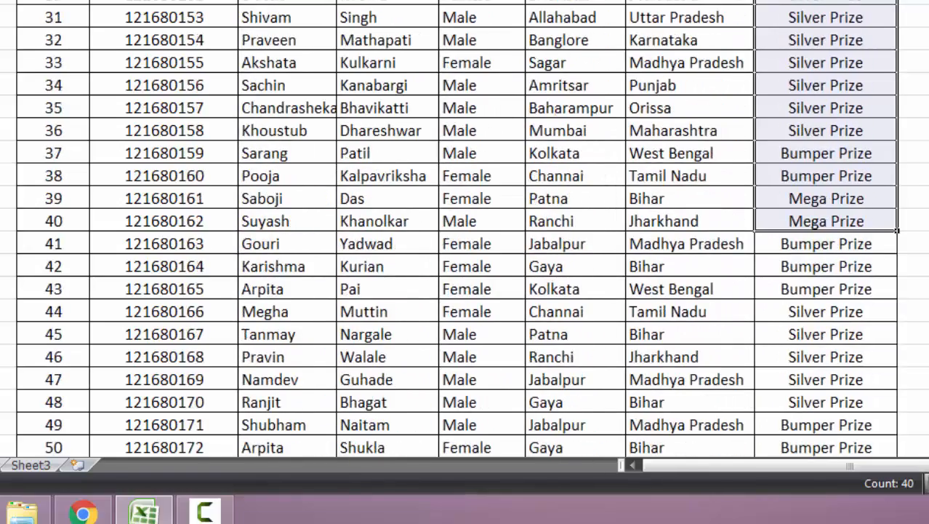
scroll(465, 228, "up", 10)
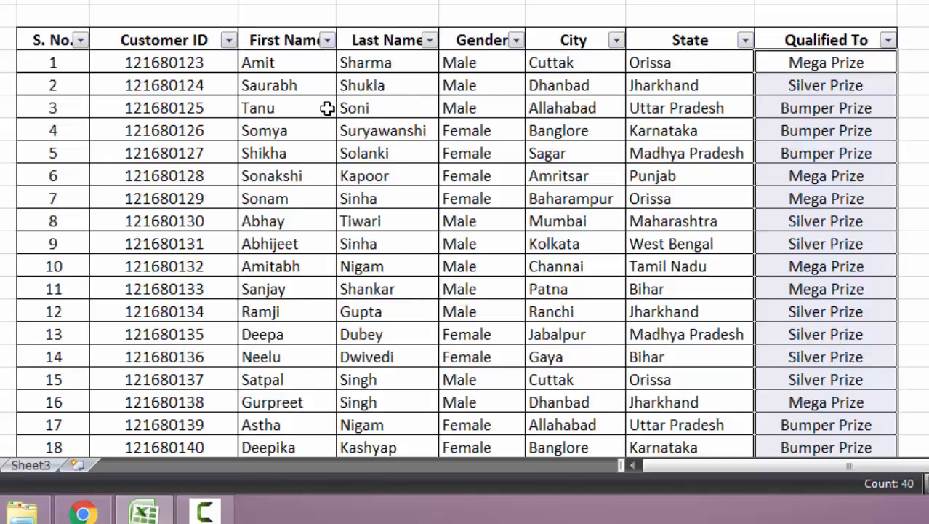
left_click(328, 41)
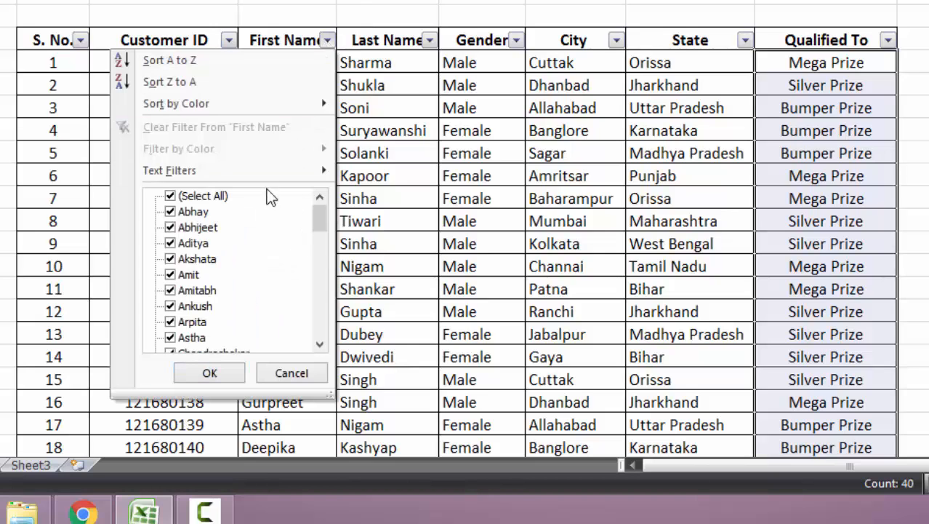
mouse_move(258, 177)
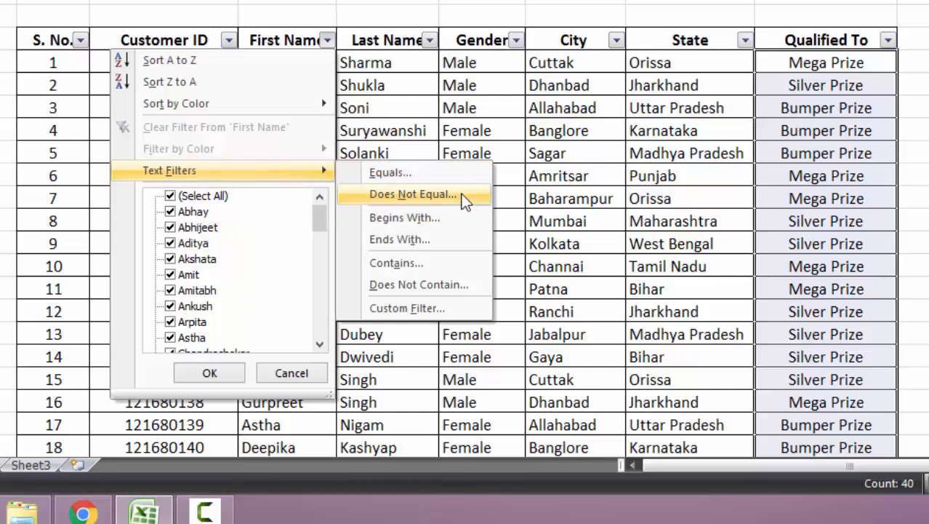
left_click(449, 242)
left_click(443, 216)
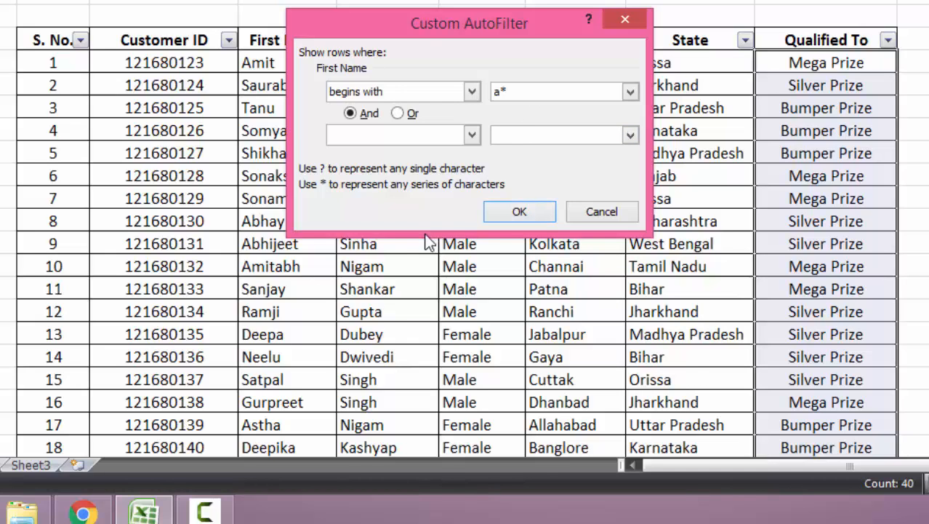
left_click(520, 212)
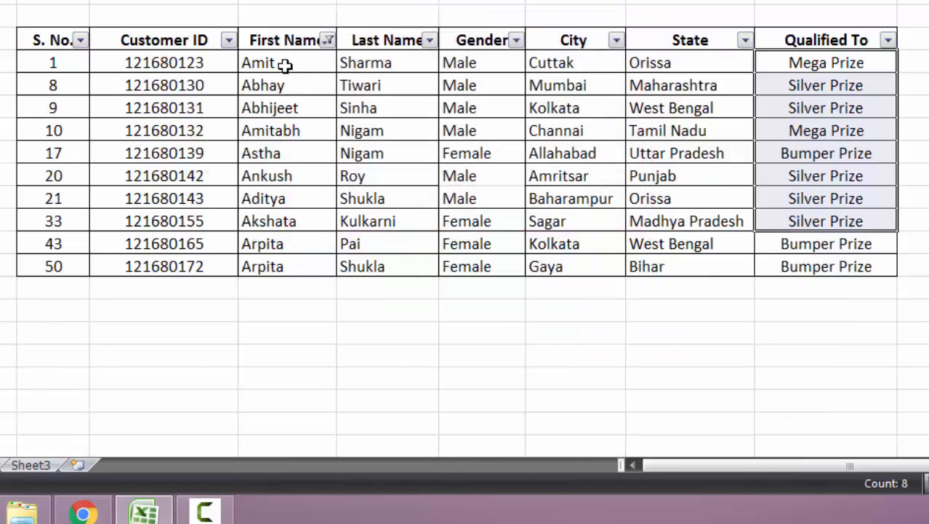
left_click_drag(285, 63, 248, 265)
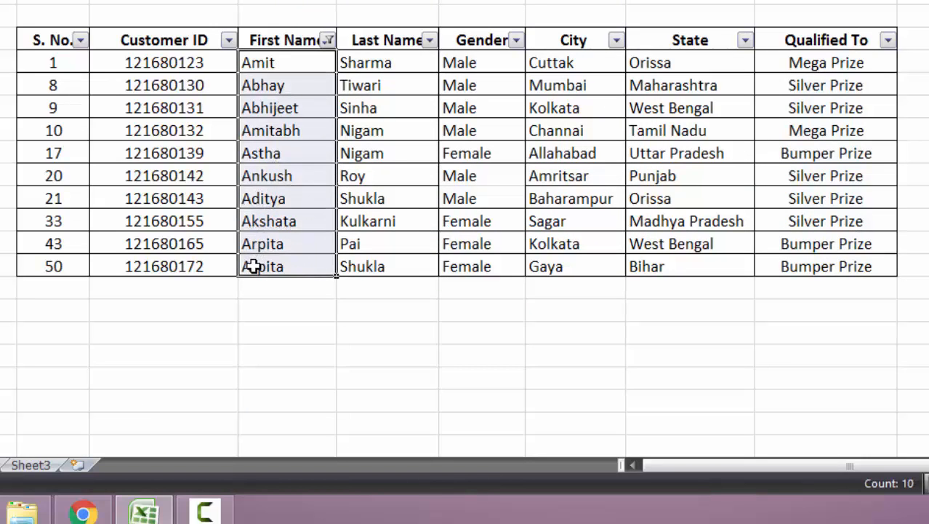
left_click(571, 362)
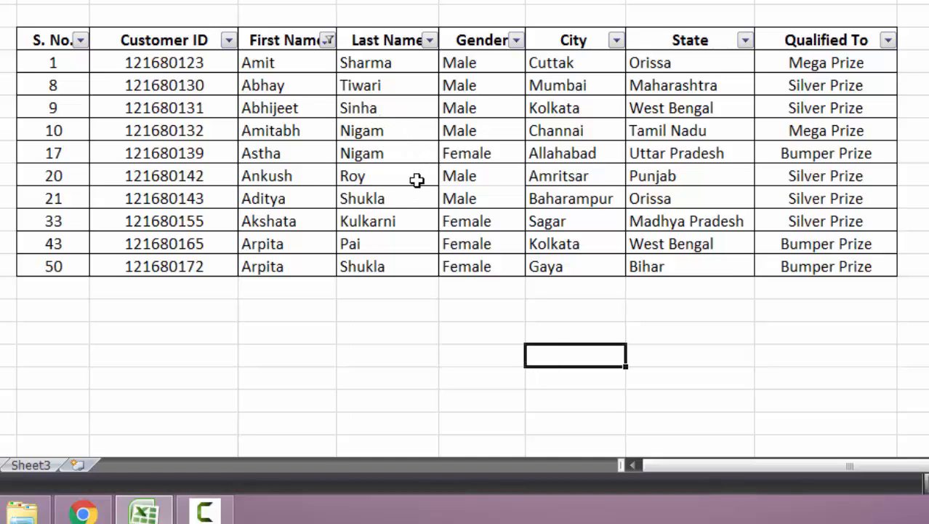
Show all first names again by reselecting every value in the First Name filter
left_click(328, 43)
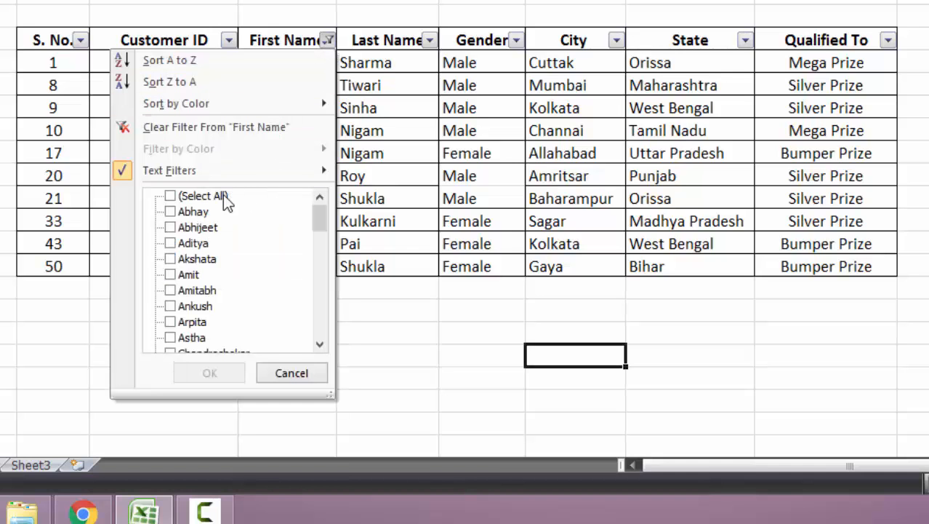
left_click(202, 200)
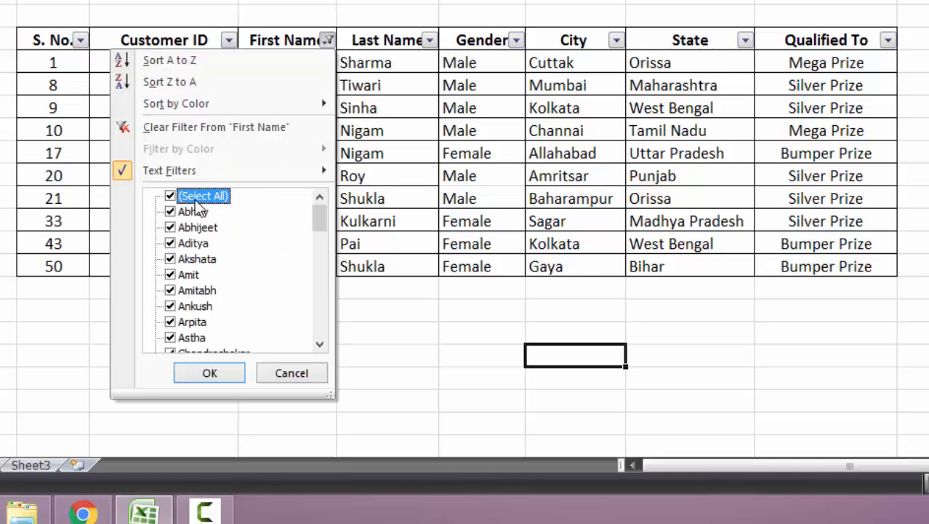
left_click(192, 373)
left_click(658, 131)
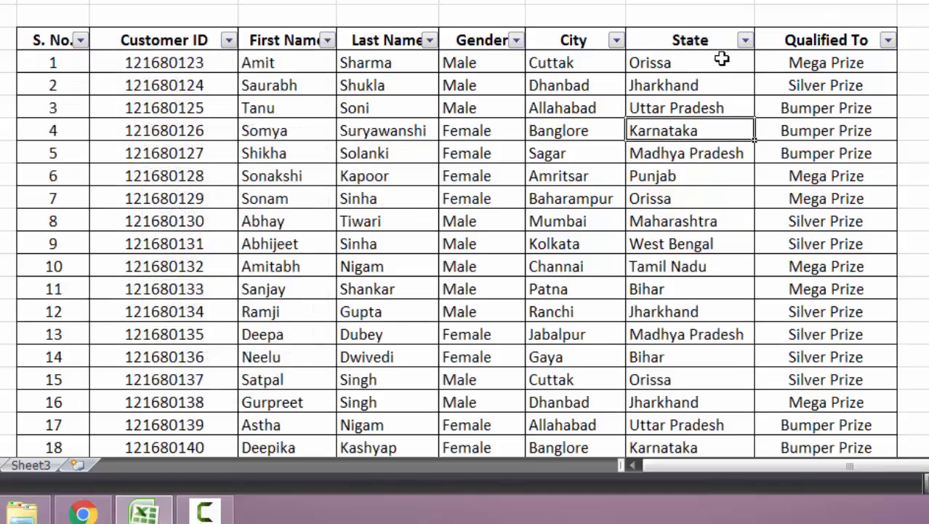
Filter the State column to show only Madhya Pradesh
left_click(743, 41)
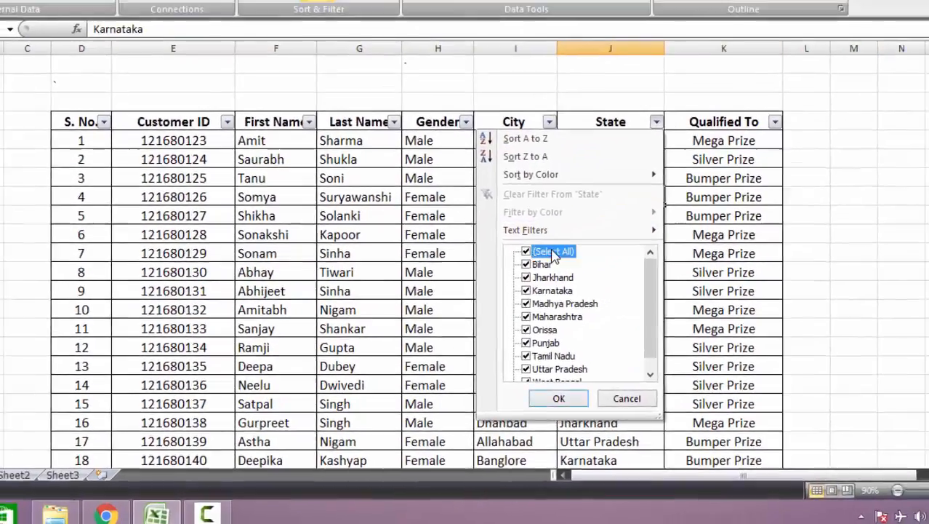
left_click(552, 252)
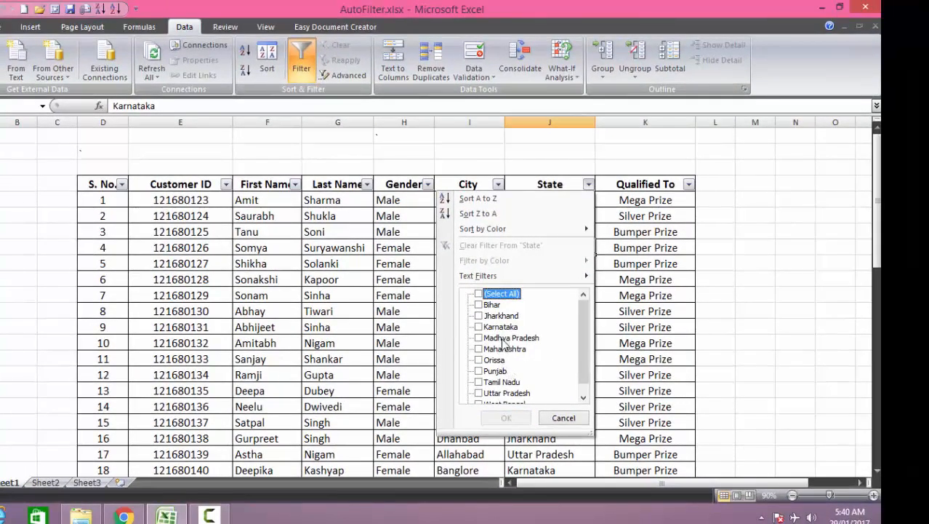
left_click(503, 339)
left_click(506, 417)
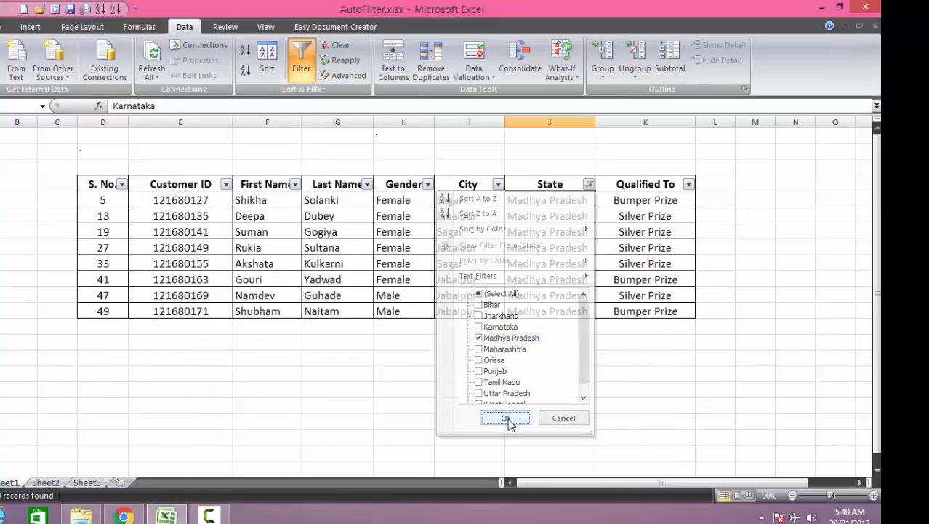
Copy the filtered Madhya Pradesh records from Customer ID through Qualified To and select an empty cell below the table
left_click(386, 320)
left_click(194, 204)
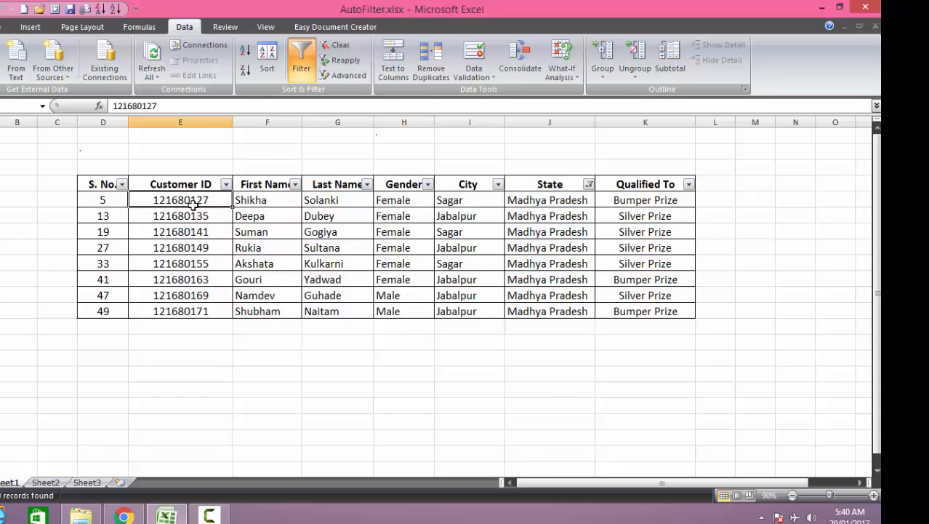
left_click_drag(194, 205, 670, 304)
right_click(672, 305)
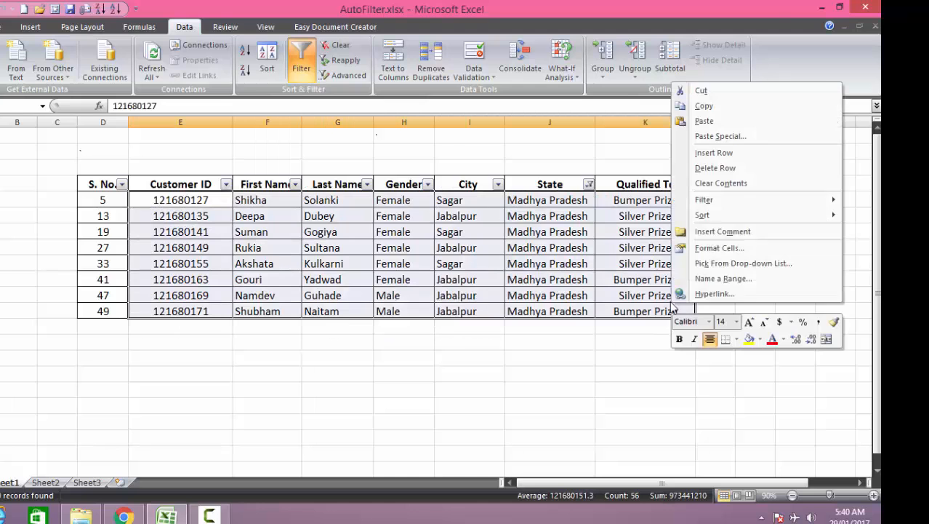
left_click(704, 106)
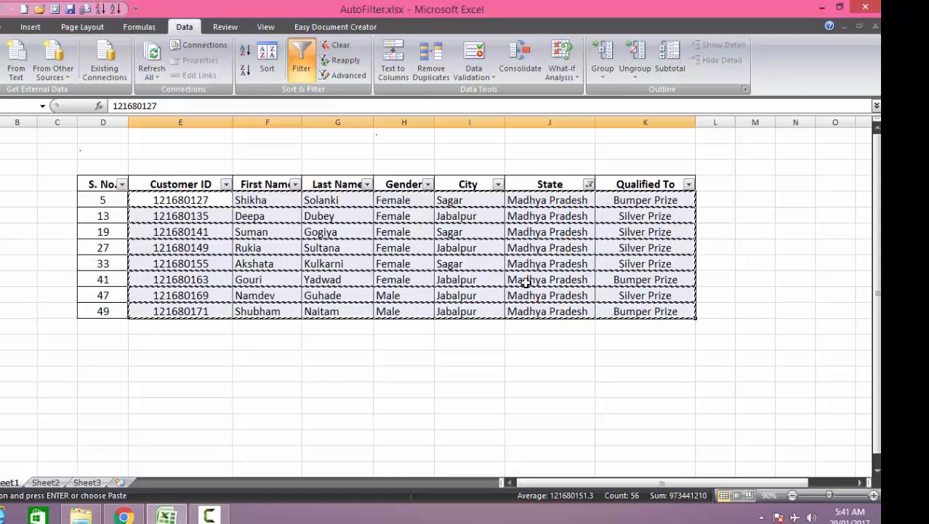
left_click(485, 370)
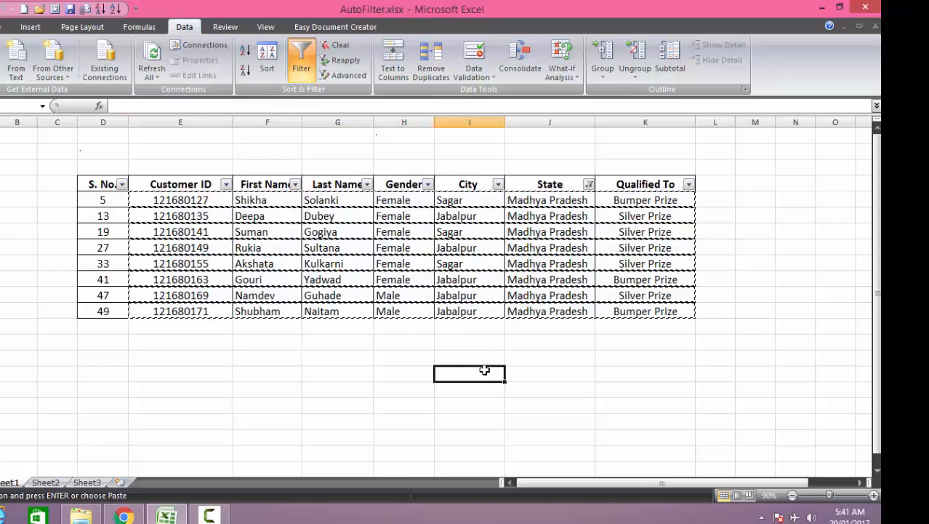